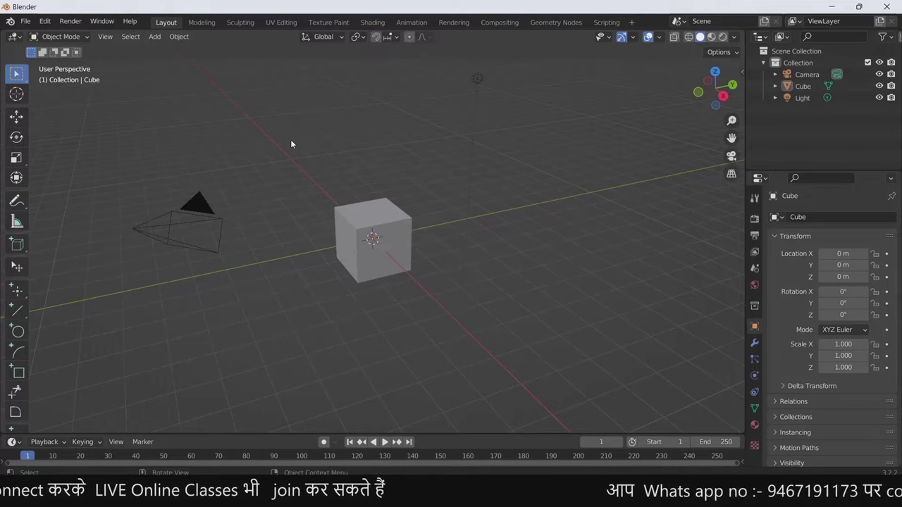
- Search Google for blenderkit and open the BlenderKit homepage
click(592, 374)
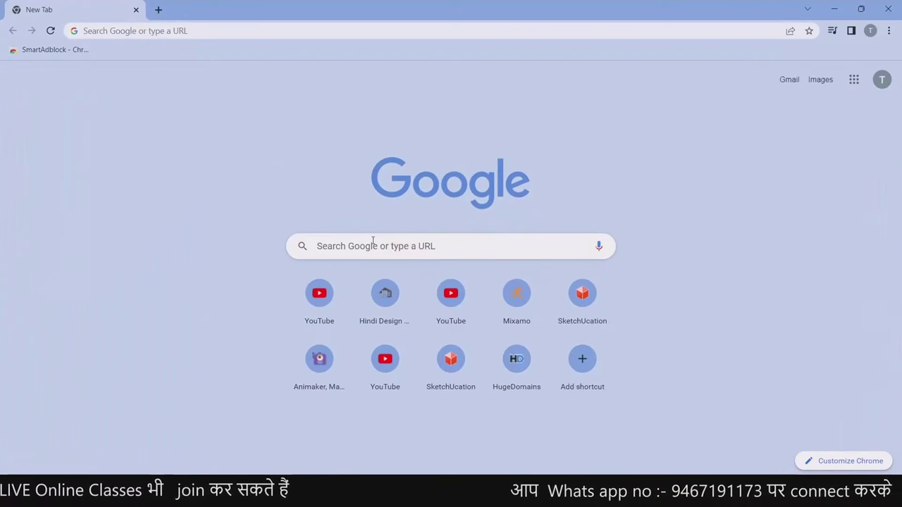
click(366, 246)
click(363, 351)
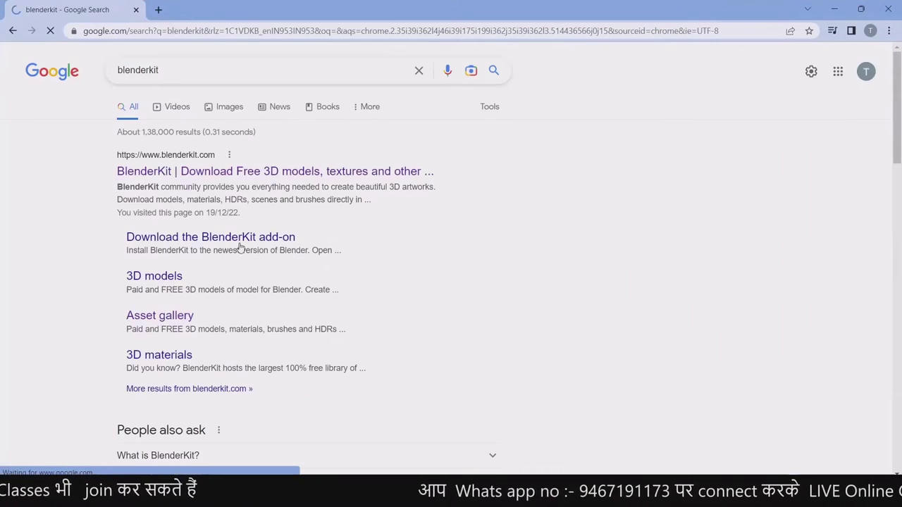
click(204, 177)
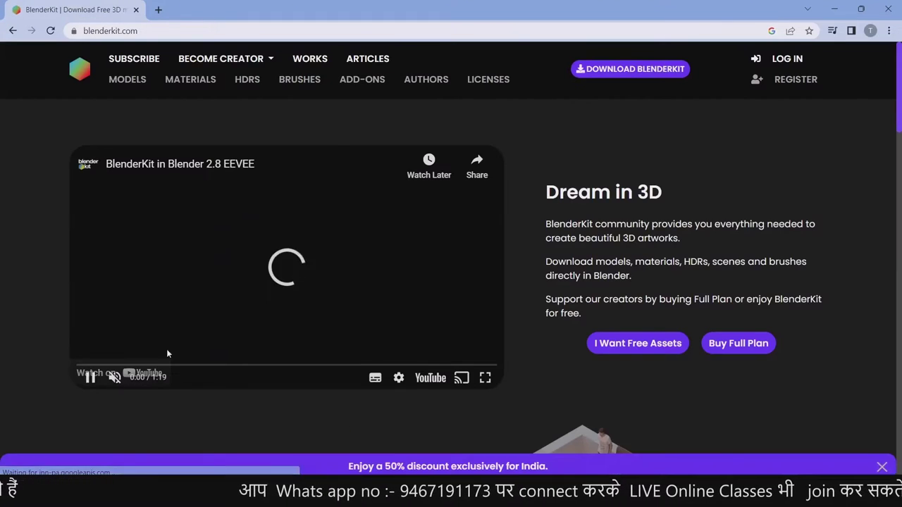
- Pause the intro video, download the free BlenderKit add-on zip, and go to sign-in
click(91, 379)
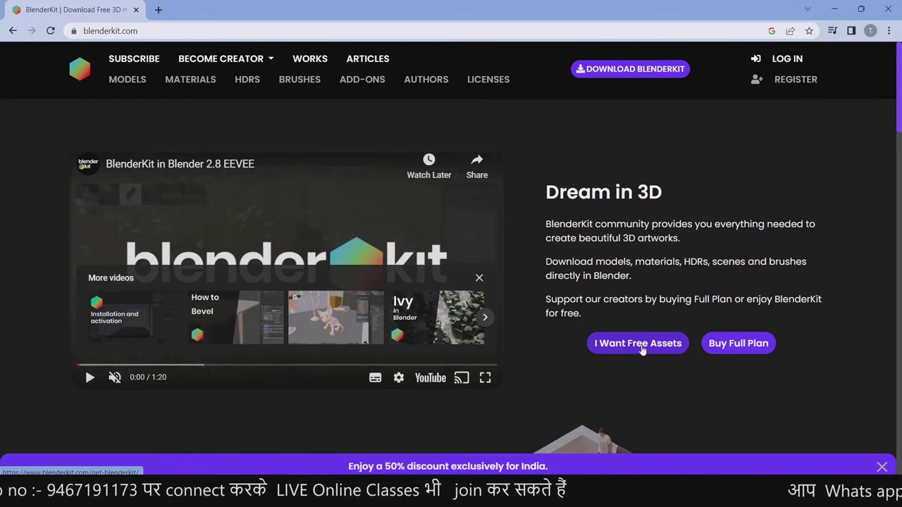
click(641, 350)
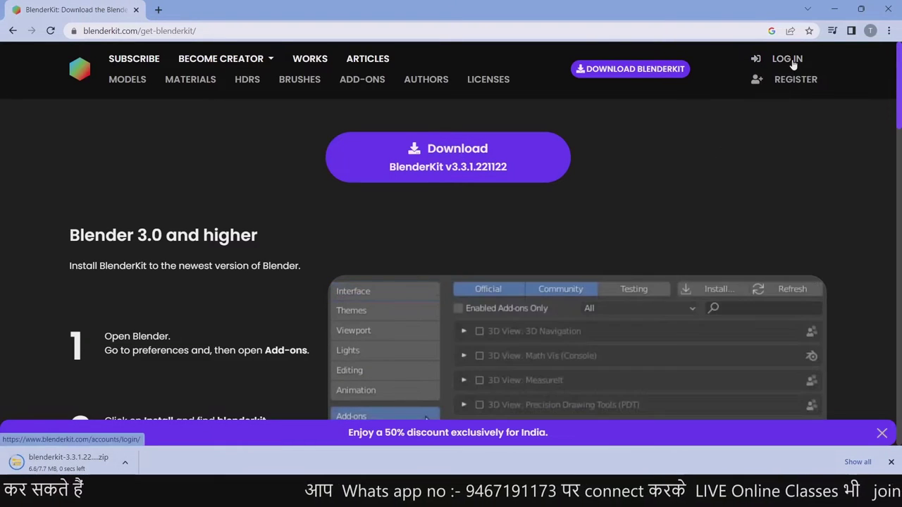
click(793, 62)
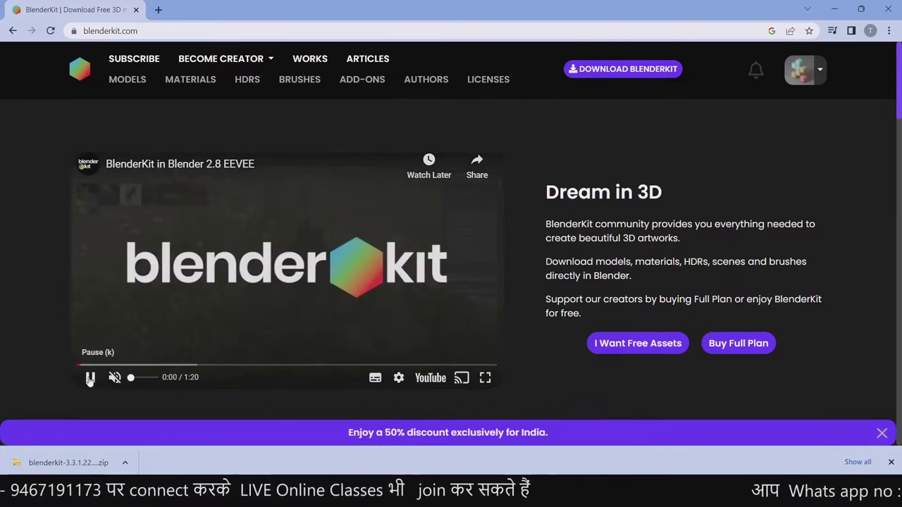
- Pause the intro video and scroll through the blenderkit.com MODELS gallery
click(90, 377)
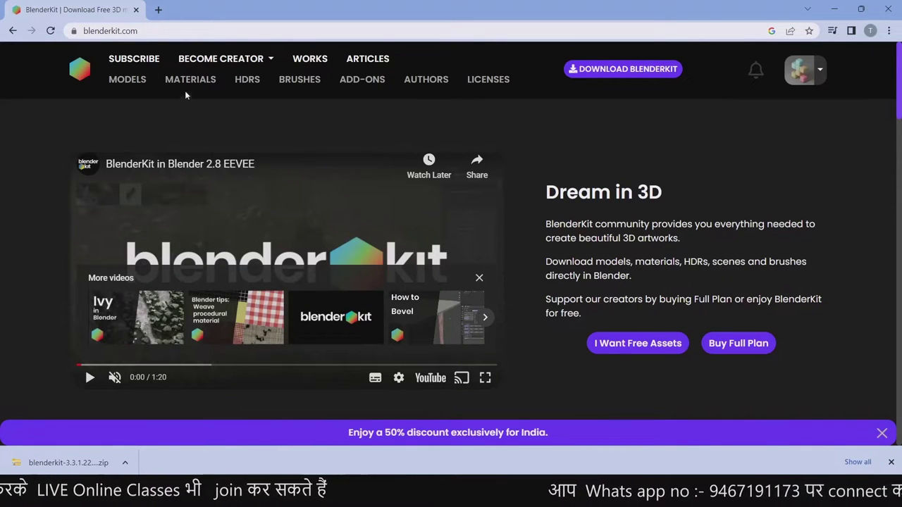
click(130, 80)
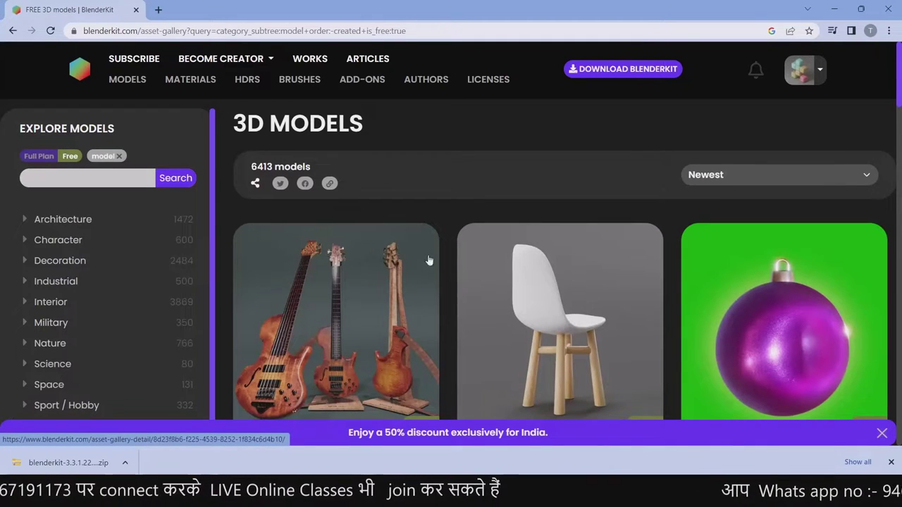
scroll(428, 260, down, 2)
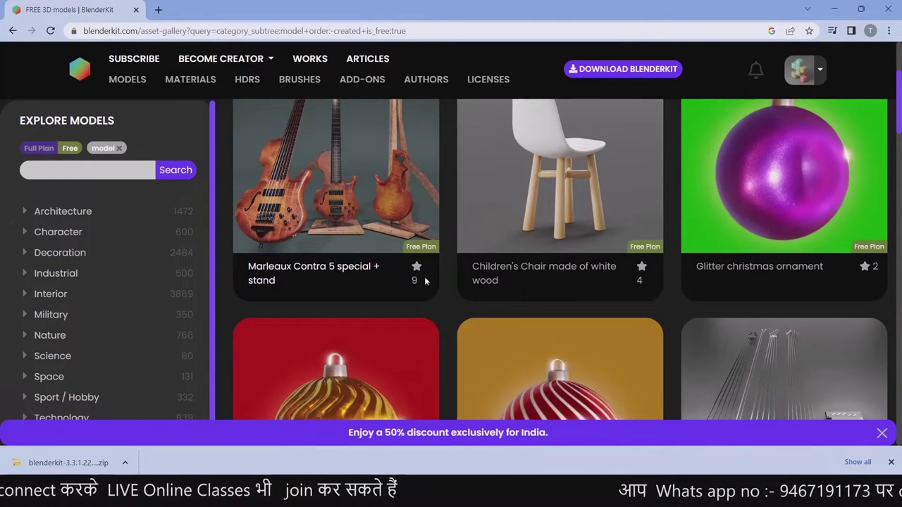
scroll(423, 274, down, 2)
scroll(493, 253, down, 1)
scroll(539, 241, down, 2)
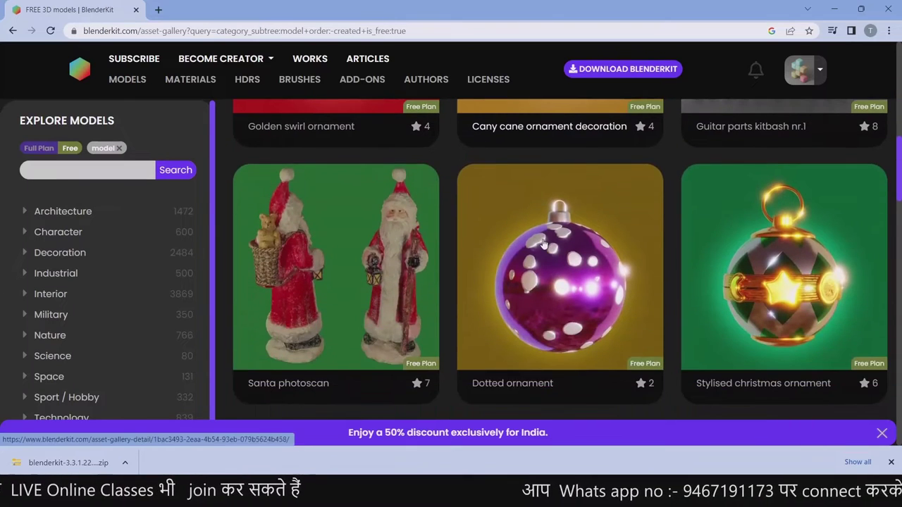
scroll(542, 241, down, 2)
scroll(542, 242, down, 2)
scroll(111, 251, up, 1)
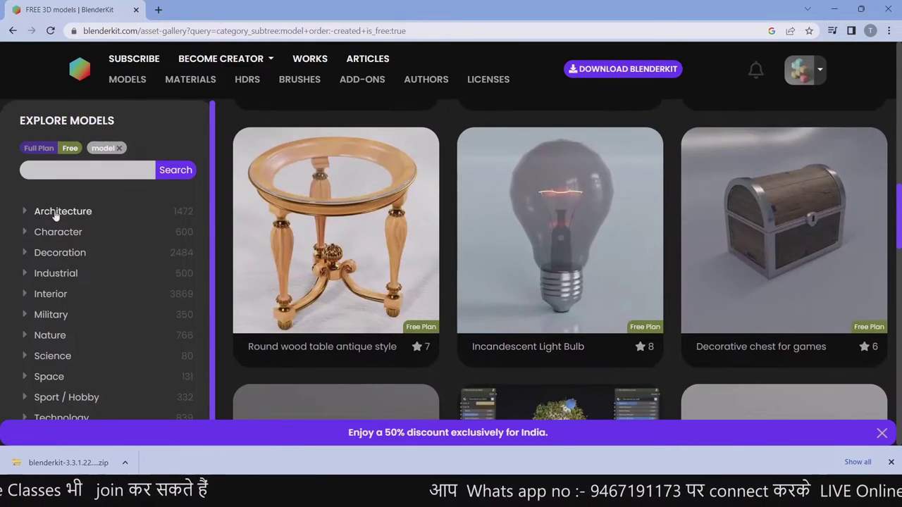
- Filter the models gallery to Architecture and open the Plastic door model's preview
click(44, 213)
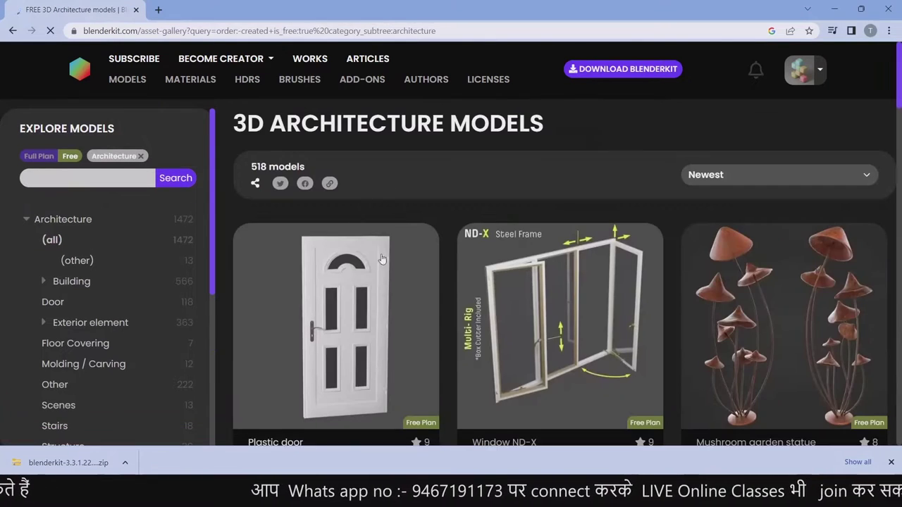
scroll(535, 244, down, 2)
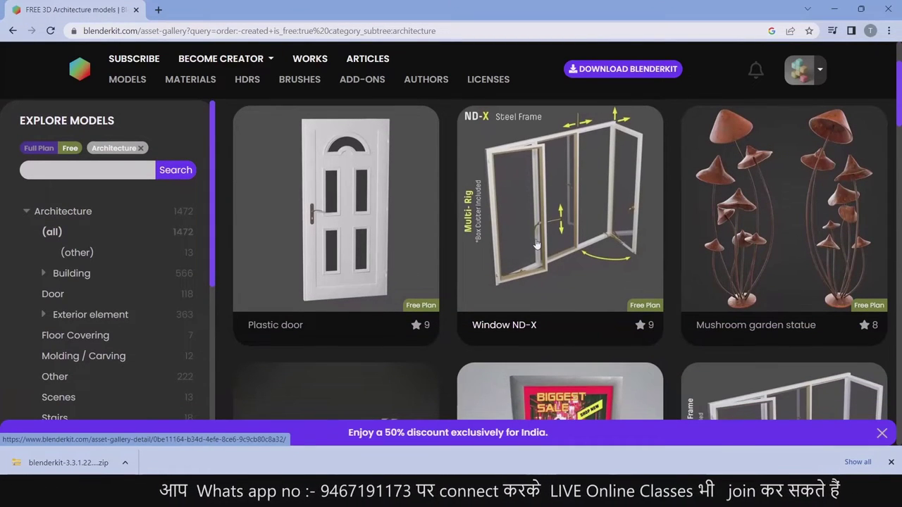
scroll(535, 244, down, 3)
scroll(423, 244, up, 3)
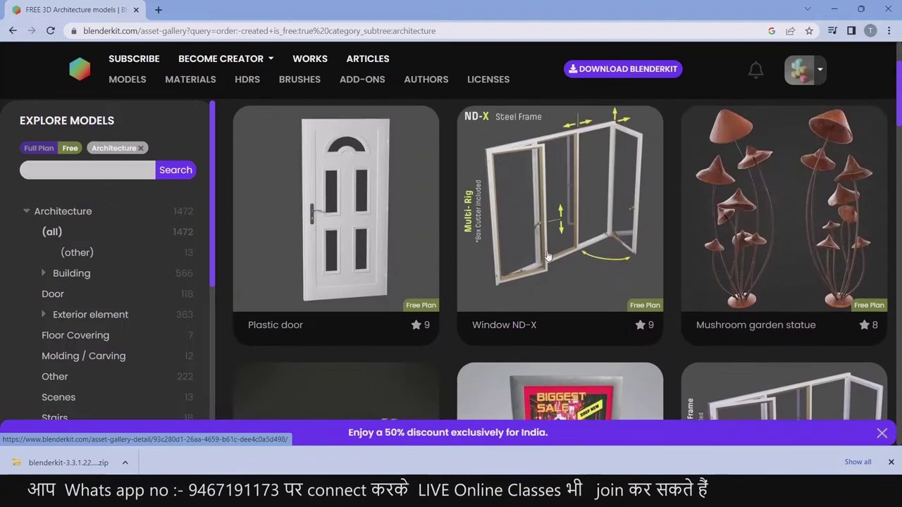
click(356, 234)
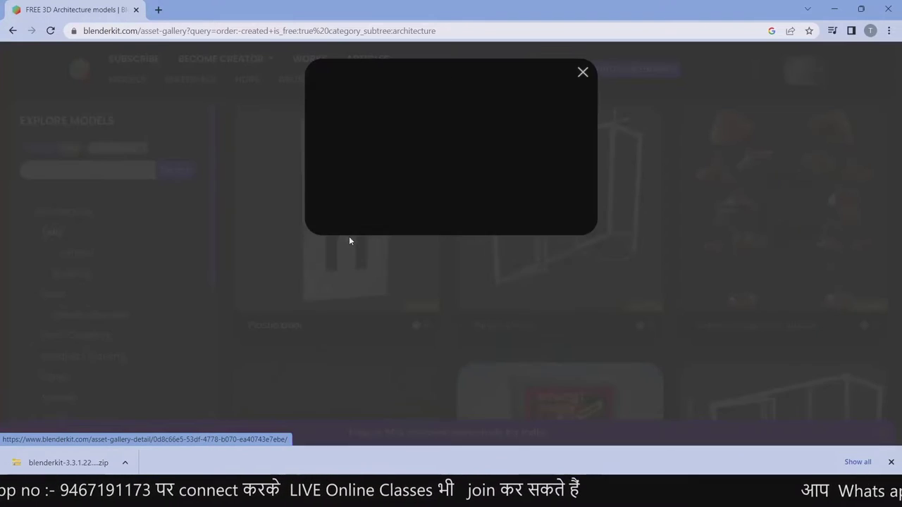
scroll(481, 223, down, 2)
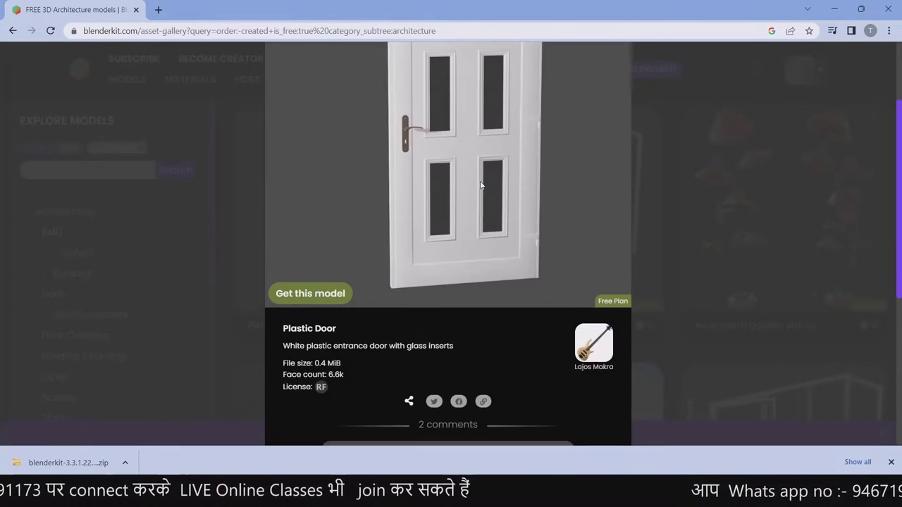
scroll(414, 274, up, 2)
scroll(423, 275, down, 2)
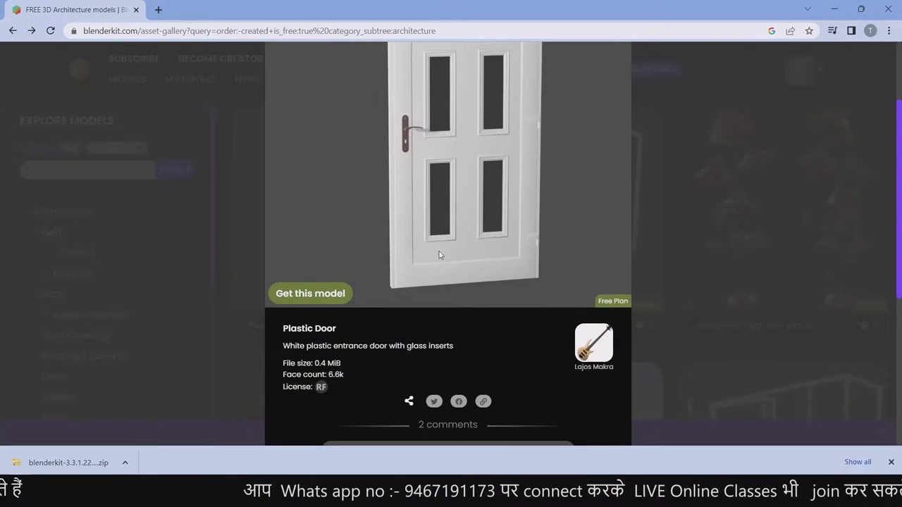
- Get the Plastic door for free, copy its asset link, and return to Blender
click(320, 295)
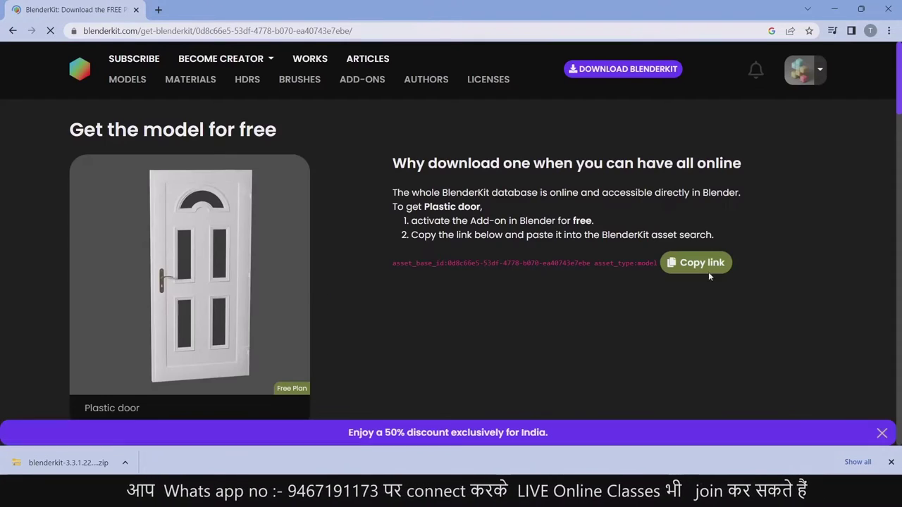
click(680, 266)
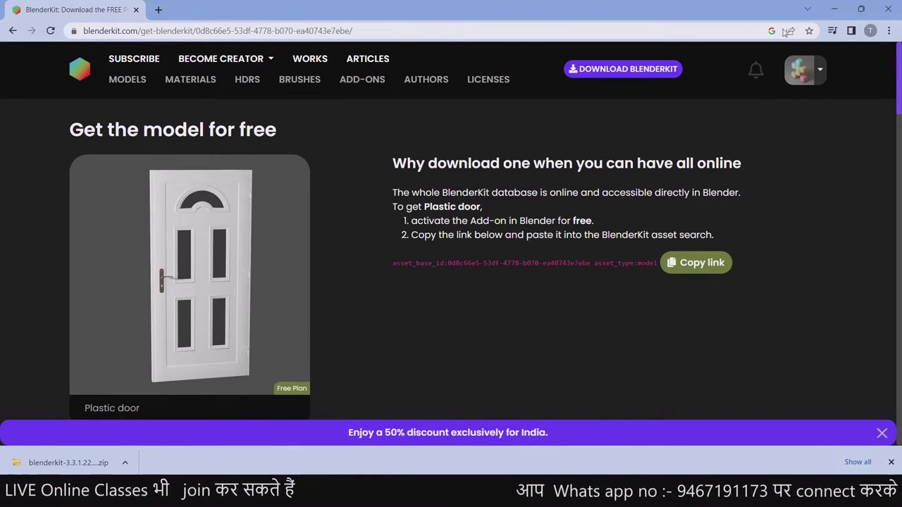
click(892, 462)
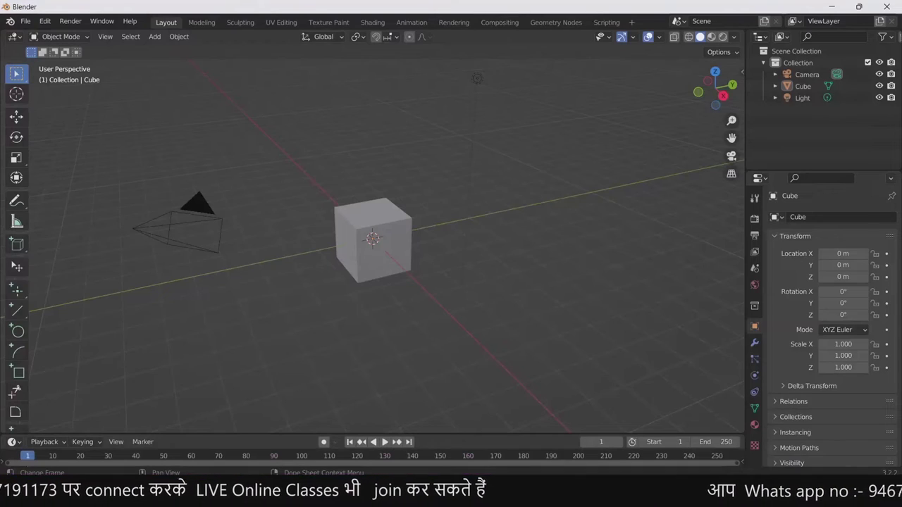
- Open Preferences at Add-ons and start installing an add-on from the Downloads folder
click(45, 21)
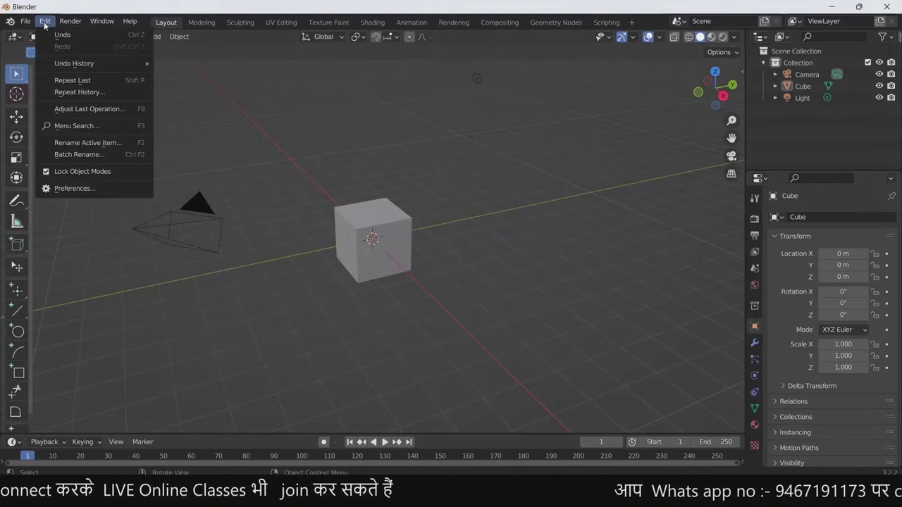
click(67, 188)
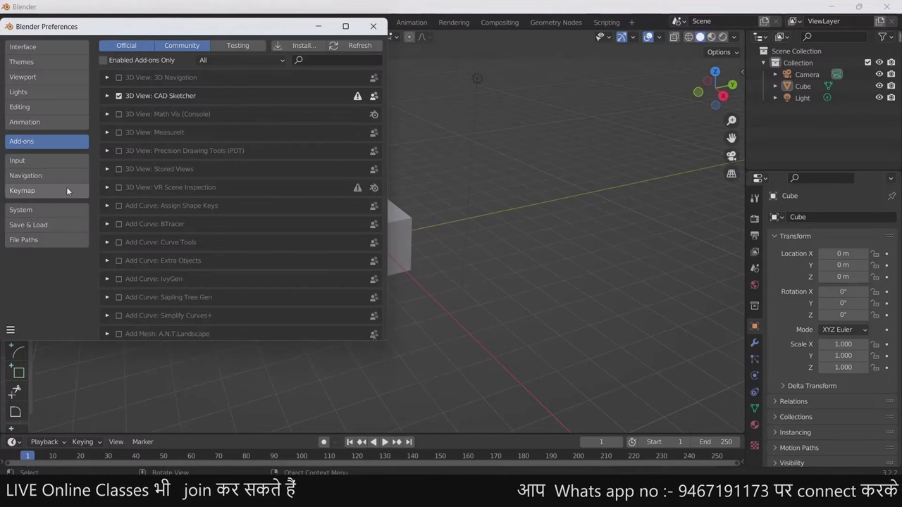
click(310, 46)
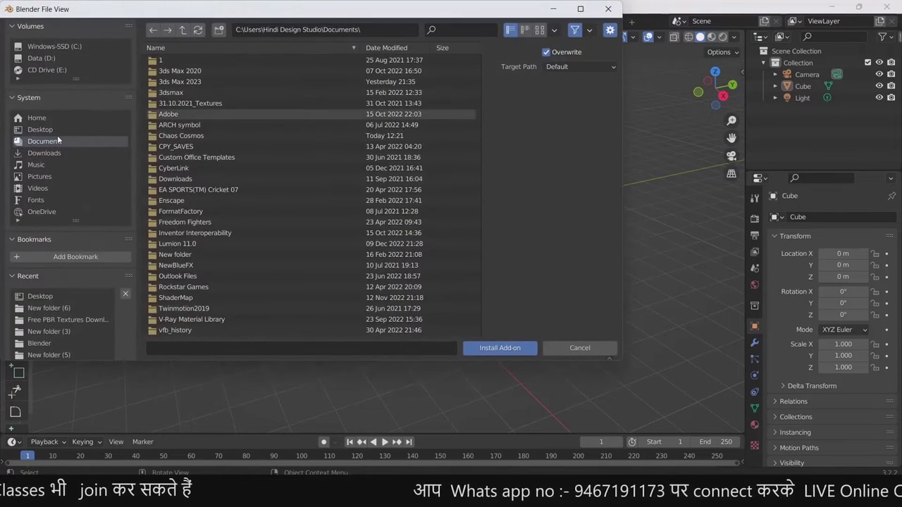
click(47, 153)
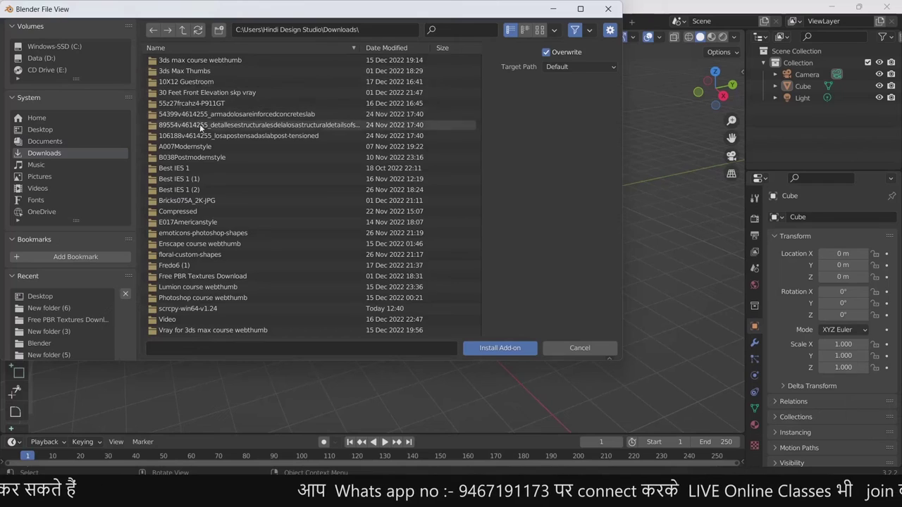
- Install blenderkit-3.3.1.221122.zip and enable the BlenderKit Online Asset Library add-on
scroll(206, 135, down, 2)
click(272, 147)
scroll(272, 146, down, 5)
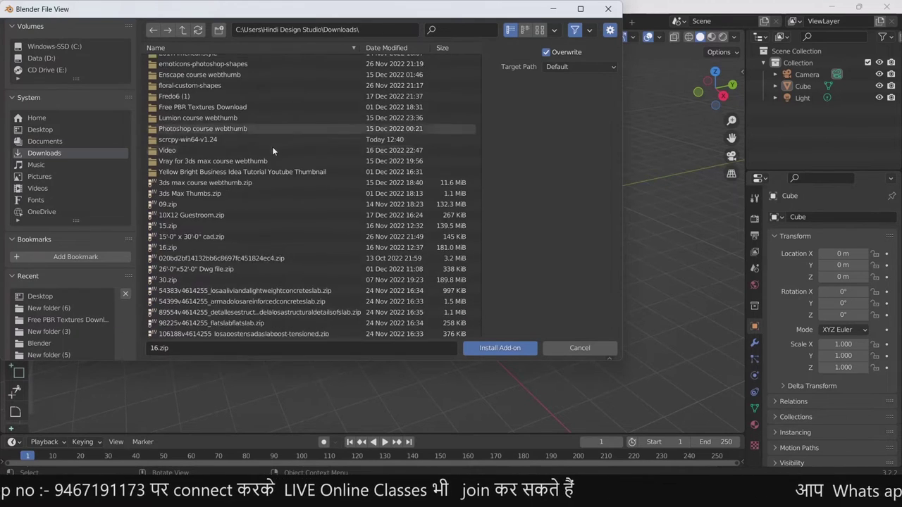
scroll(273, 151, down, 3)
click(288, 246)
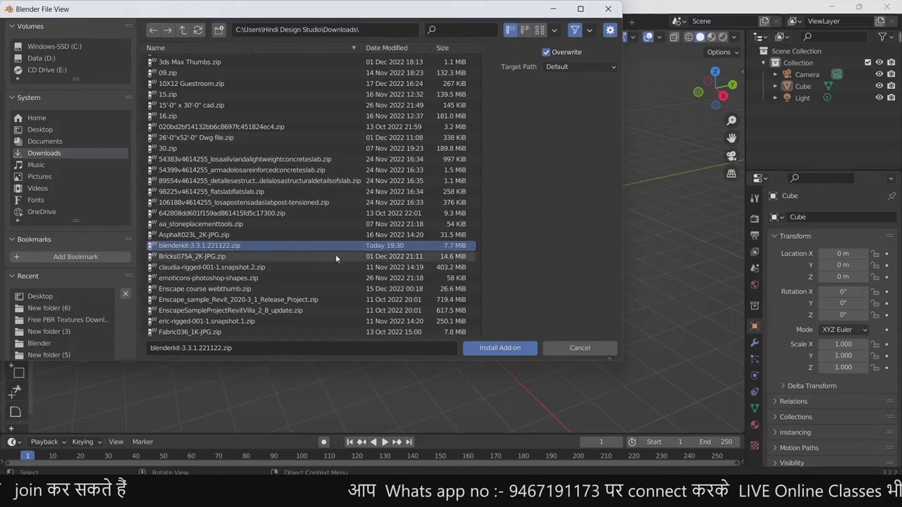
click(501, 349)
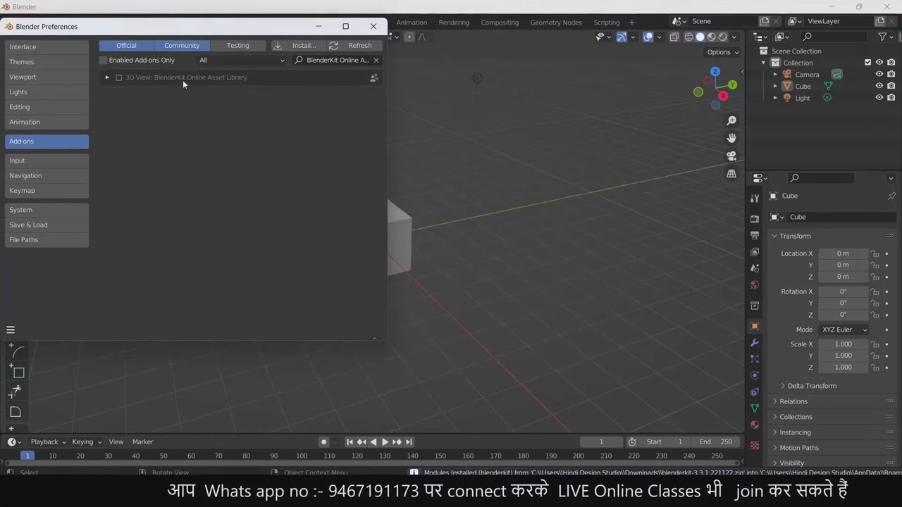
click(118, 78)
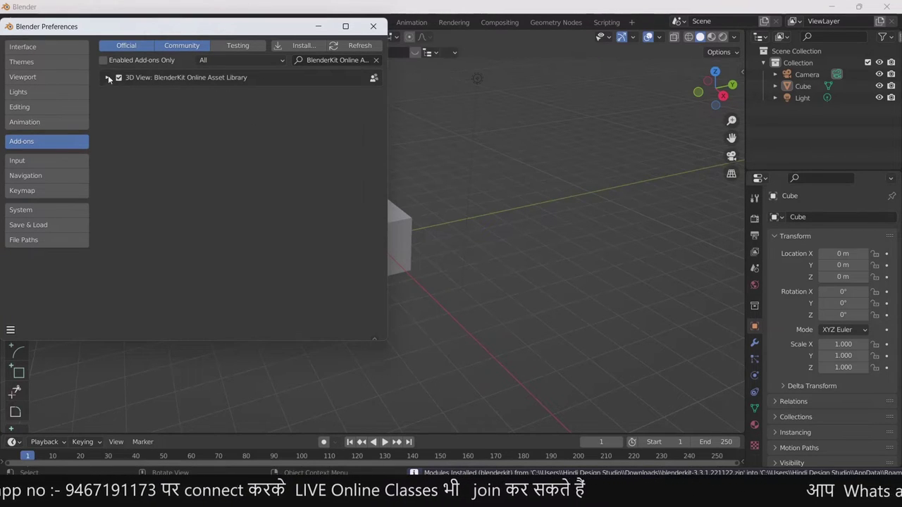
click(368, 28)
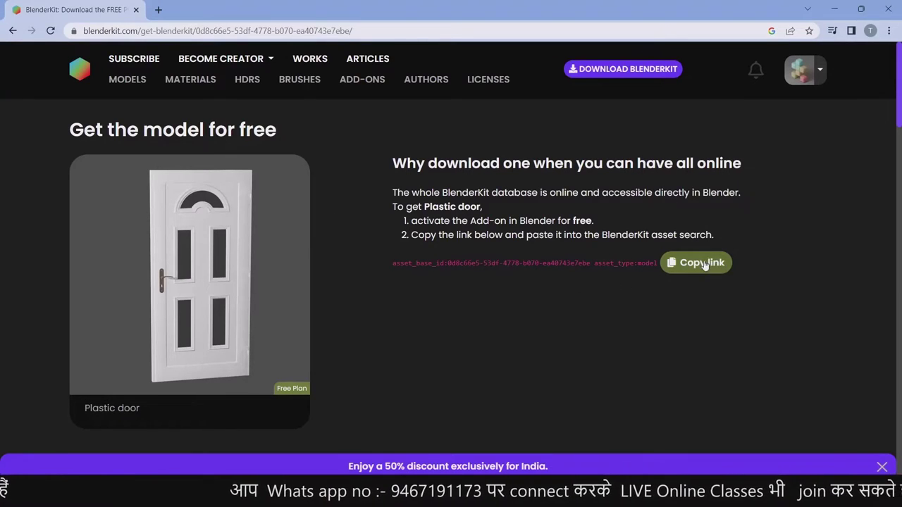
- Paste the Plastic door asset link into BlenderKit search and download the door into the scene
click(839, 16)
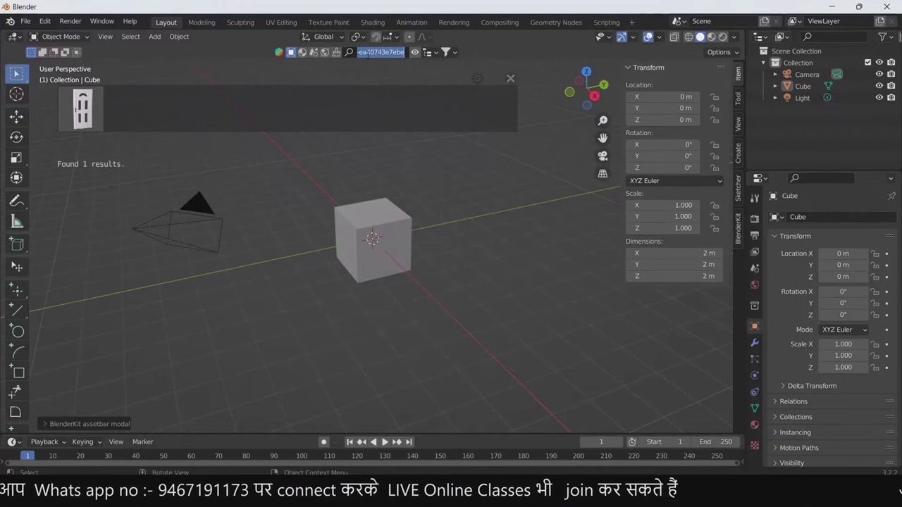
key(ctrl+v)
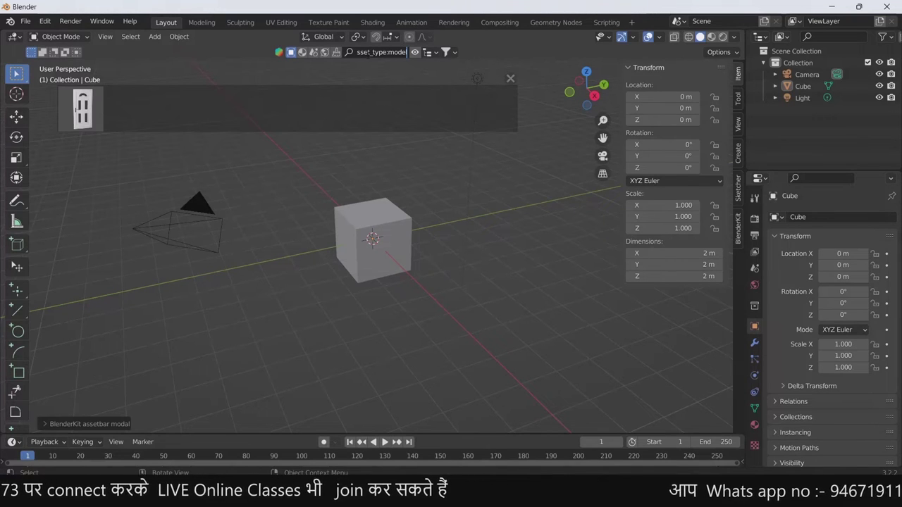
mouse_move(83, 109)
click(92, 111)
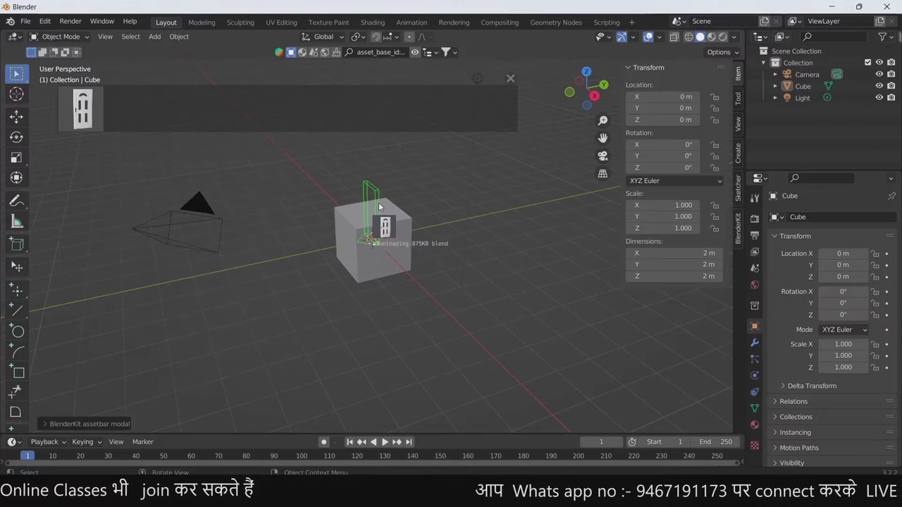
scroll(395, 227, up, 4)
scroll(395, 227, up, 2)
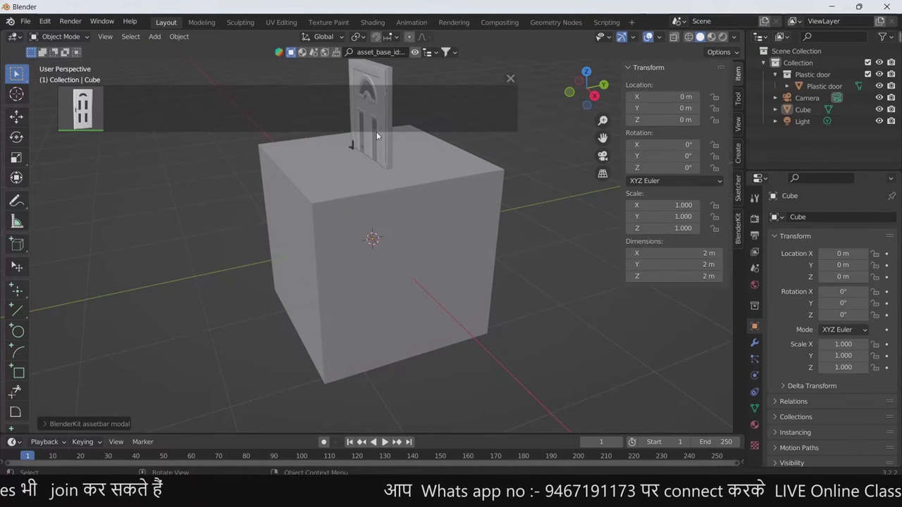
scroll(387, 152, down, 5)
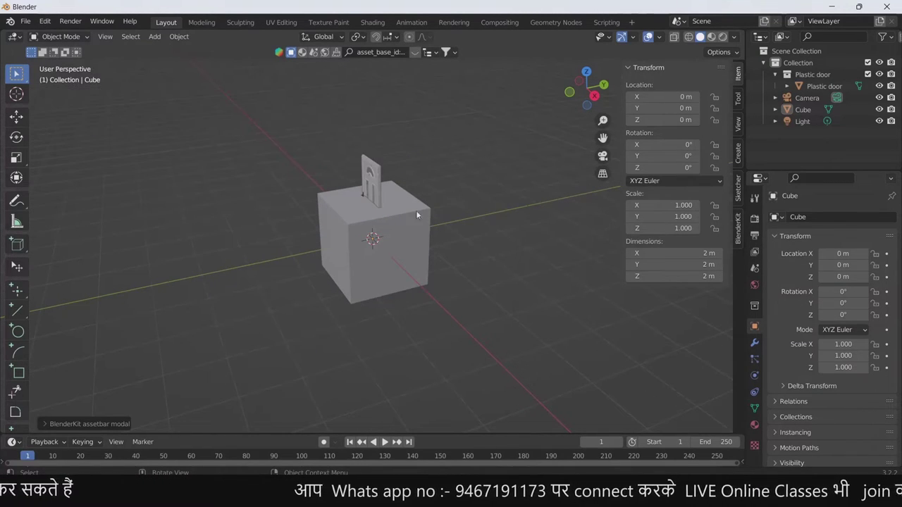
mouse_move(416, 210)
middle_down()
mouse_move(283, 245)
mouse_move(398, 190)
middle_up()
scroll(399, 194, up, 2)
- Move the Plastic door beside the cube to X 1.9242, Y 1.2234, Z -0.73434, then browse BlenderKit materials
click(393, 173)
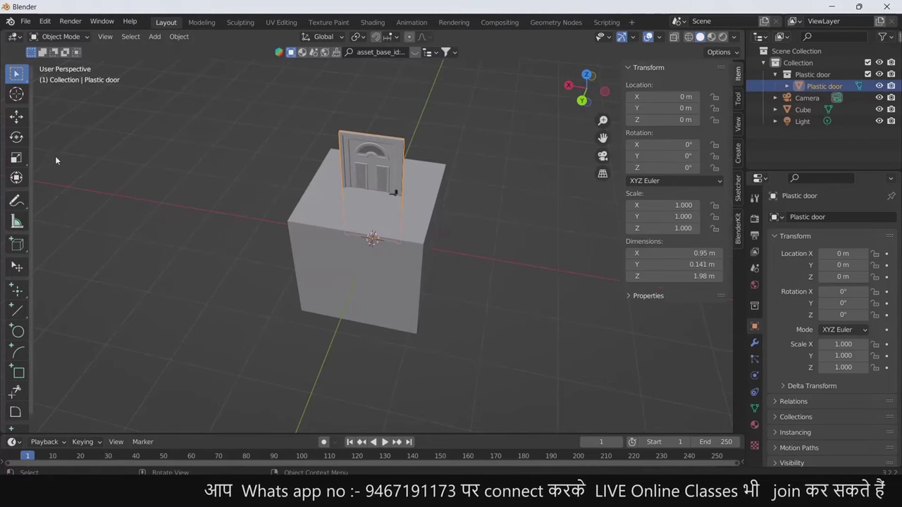
key(shift+space)
key(g)
drag(372, 239, 233, 299)
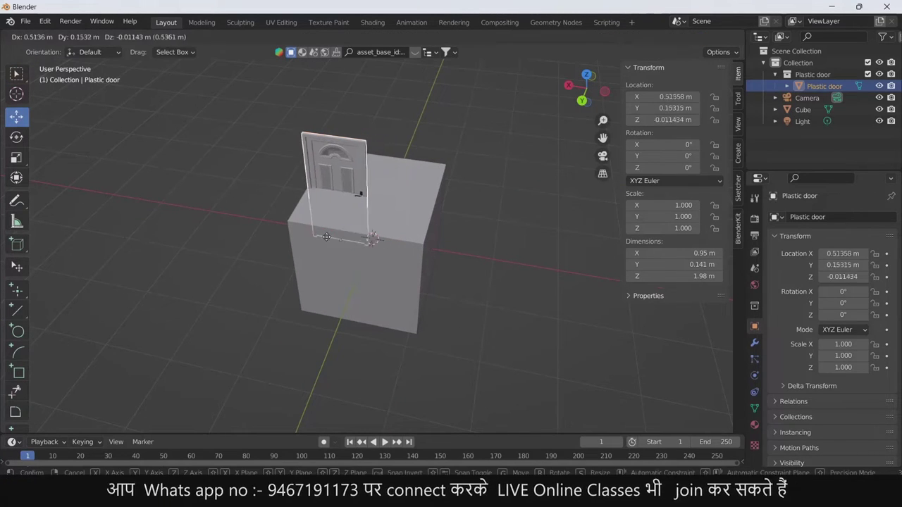
scroll(243, 299, up, 3)
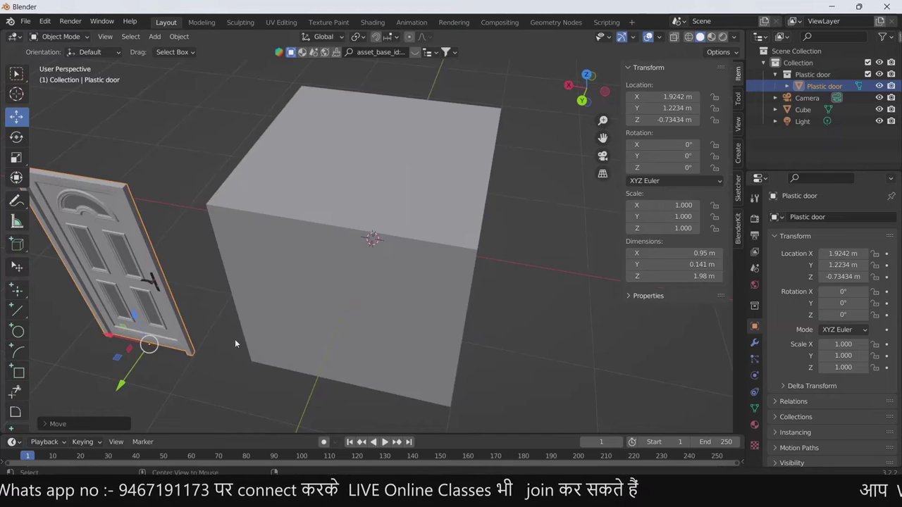
mouse_move(282, 308)
middle_down()
mouse_move(346, 310)
mouse_move(324, 272)
middle_up()
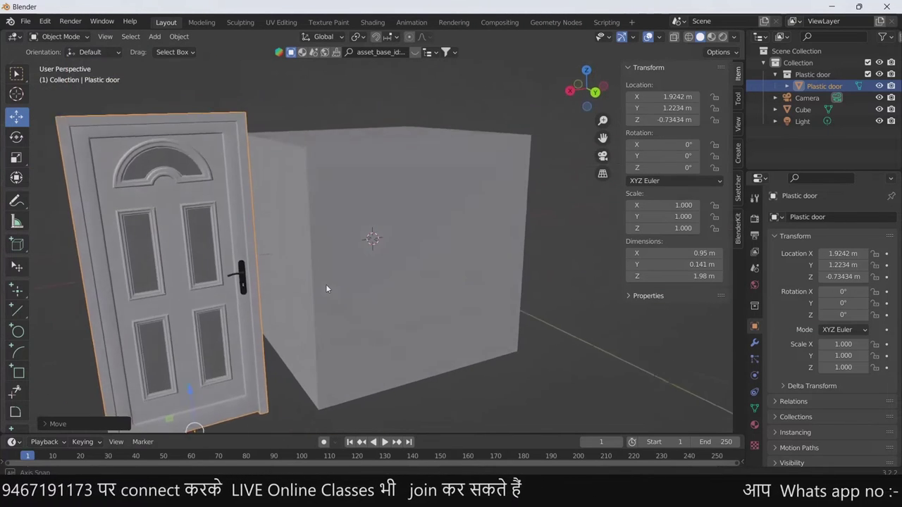
scroll(325, 284, down, 2)
key(alt+a)
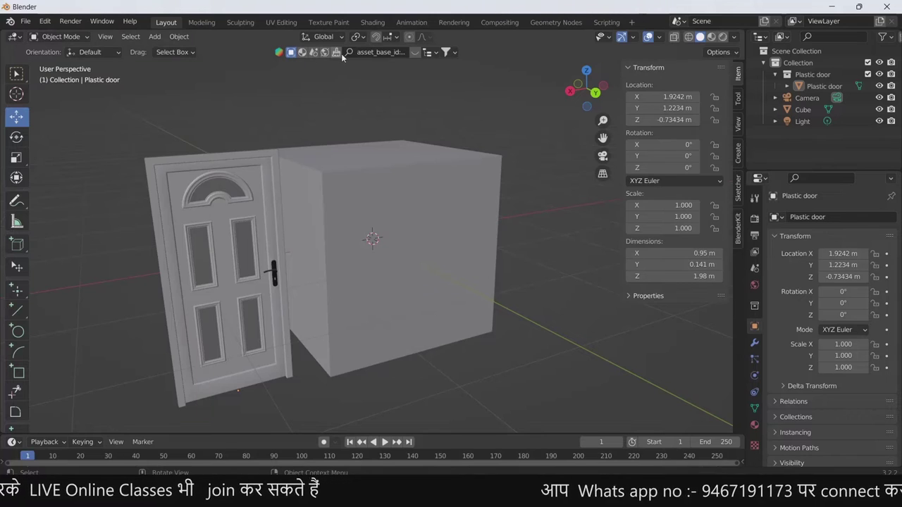
click(301, 53)
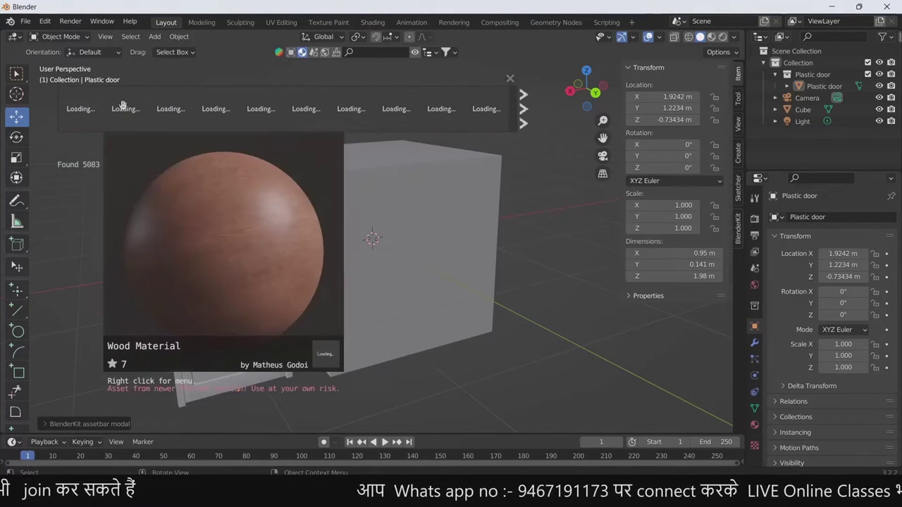
- Browse BlenderKit scenes, HDRIs and brushes in Blender, then open the website's 3D Models gallery
click(324, 53)
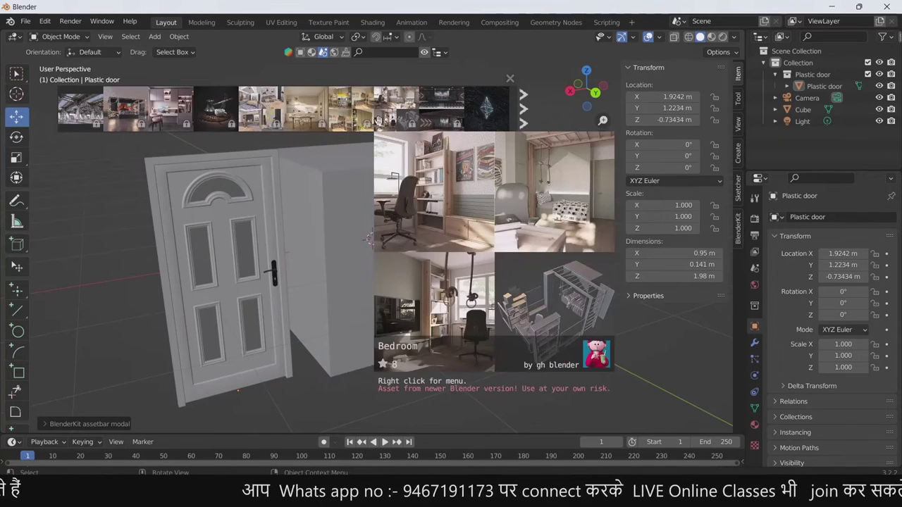
click(334, 52)
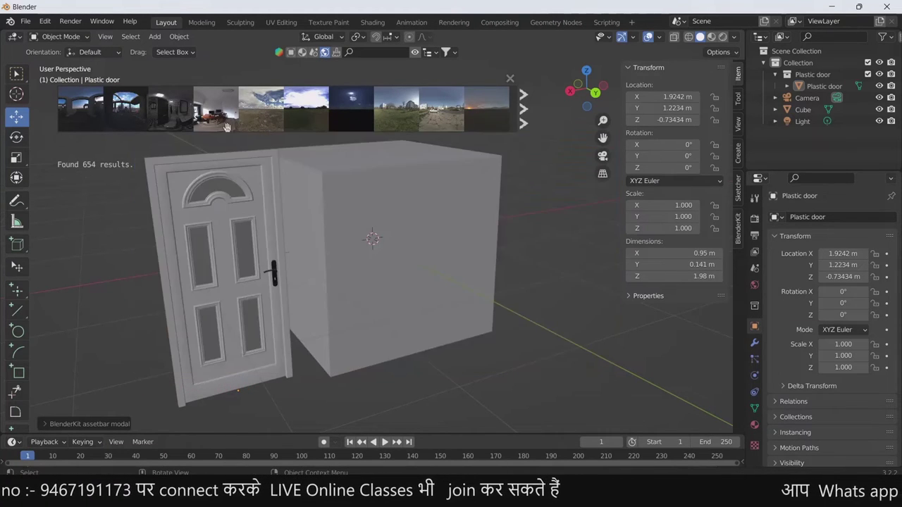
click(335, 52)
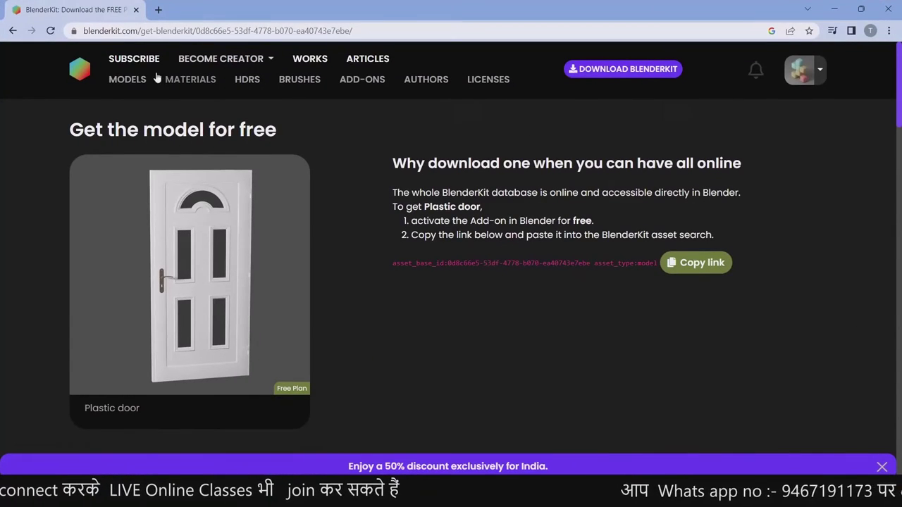
click(134, 81)
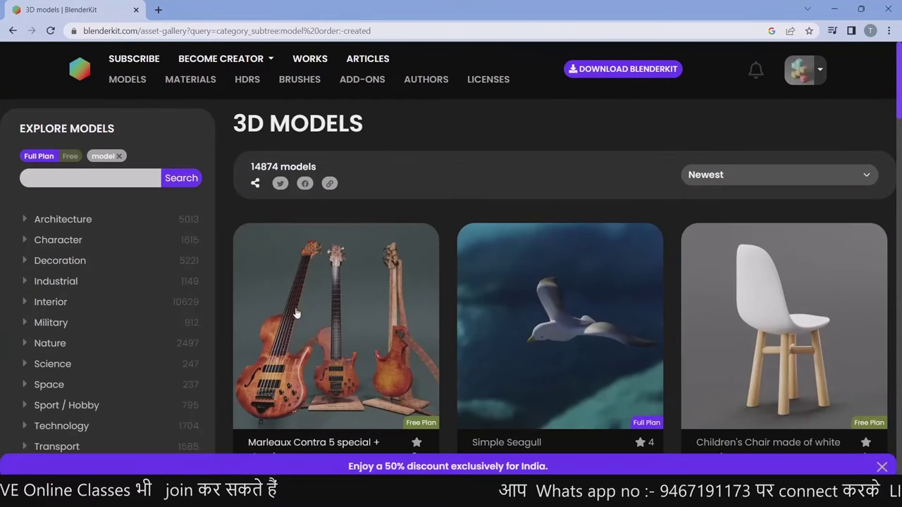
- Scroll through the 3D Models gallery and filter it to Free models
scroll(568, 240, down, 2)
scroll(568, 240, down, 2)
scroll(591, 252, down, 3)
scroll(620, 254, down, 3)
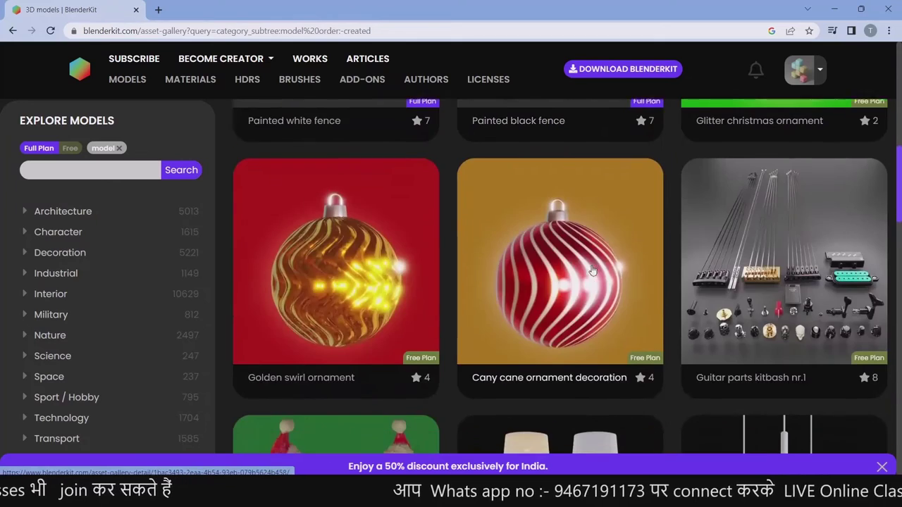
scroll(674, 257, down, 4)
scroll(674, 257, down, 4)
scroll(655, 254, down, 4)
scroll(646, 255, up, 4)
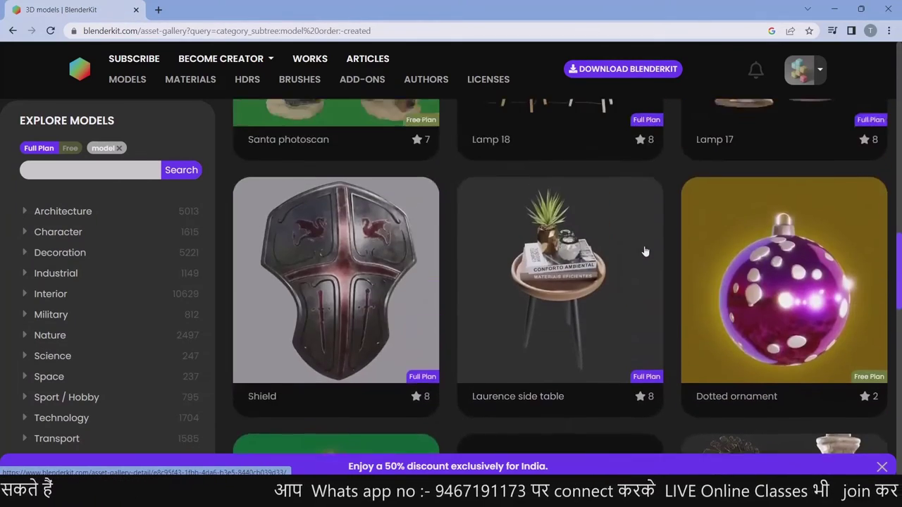
scroll(644, 251, down, 2)
scroll(645, 252, down, 2)
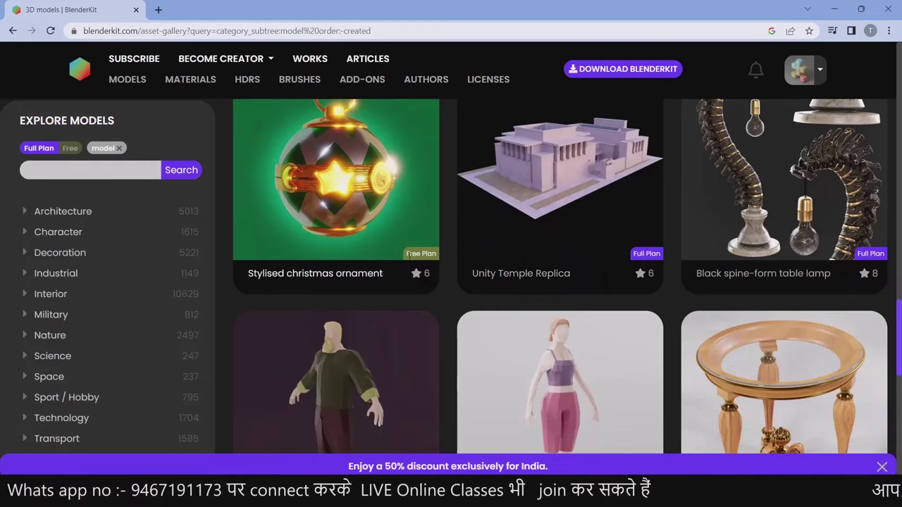
scroll(463, 254, up, 3)
scroll(470, 262, down, 1)
scroll(470, 258, down, 2)
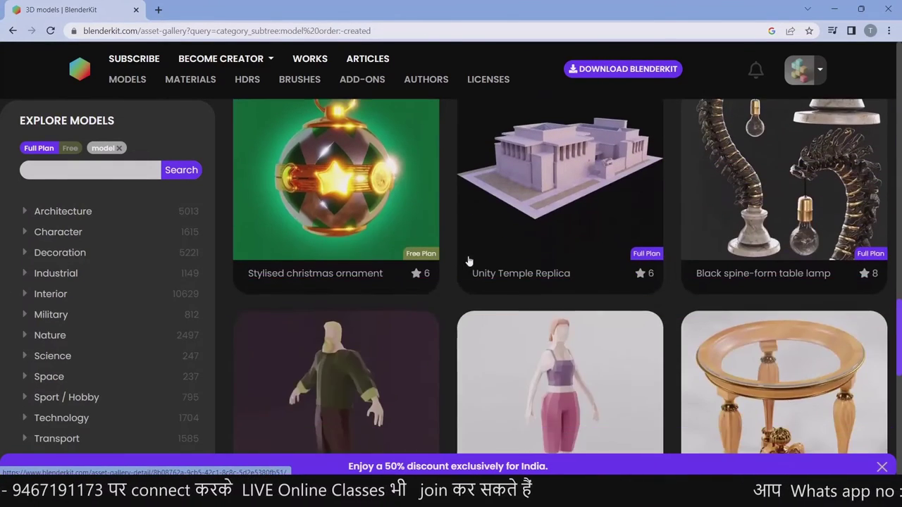
scroll(469, 262, down, 3)
scroll(469, 261, down, 3)
scroll(455, 261, up, 1)
scroll(413, 256, up, 1)
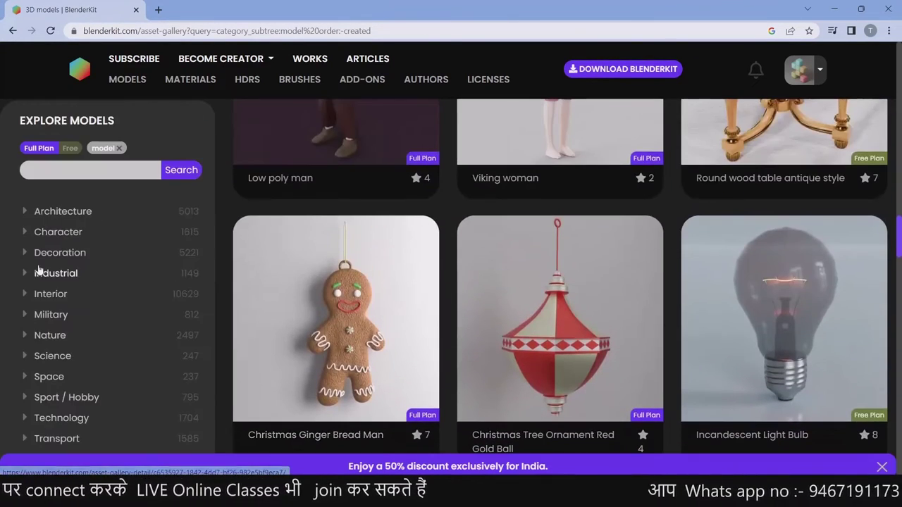
scroll(38, 274, up, 2)
click(69, 148)
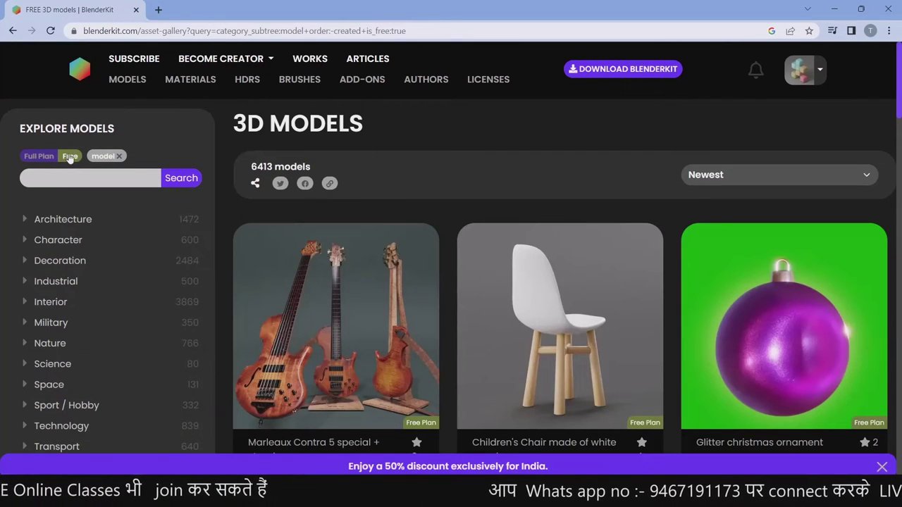
- Open Decorative chest for games and go to its free download page
scroll(416, 248, down, 3)
scroll(420, 247, down, 2)
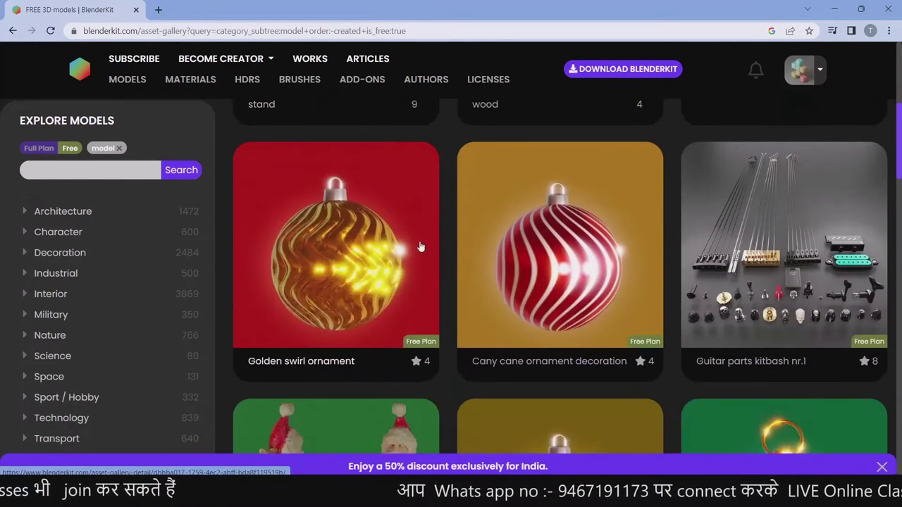
scroll(423, 247, down, 1)
scroll(450, 248, down, 4)
scroll(493, 250, down, 2)
scroll(520, 251, down, 1)
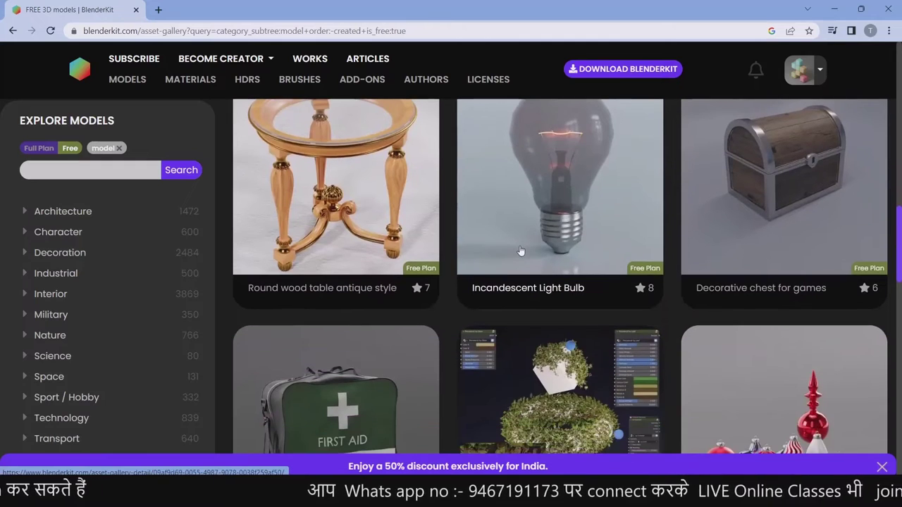
click(811, 171)
scroll(463, 423, down, 3)
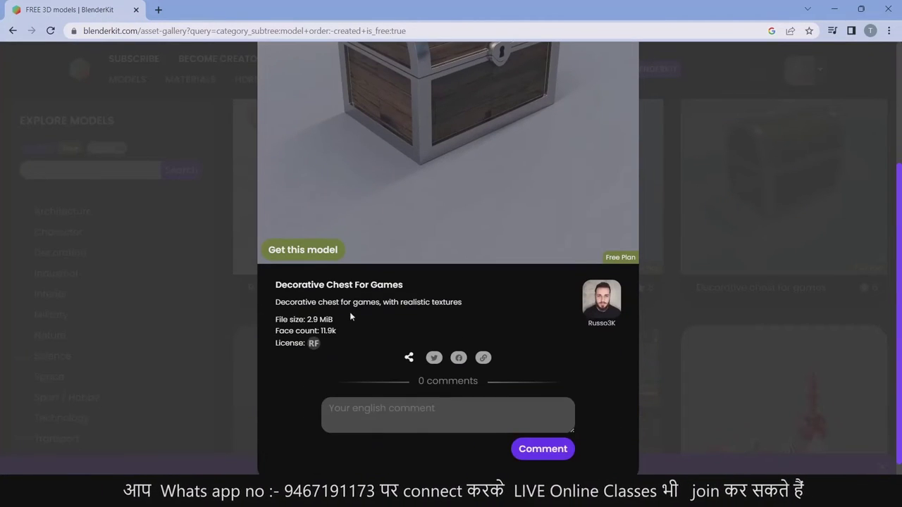
click(315, 253)
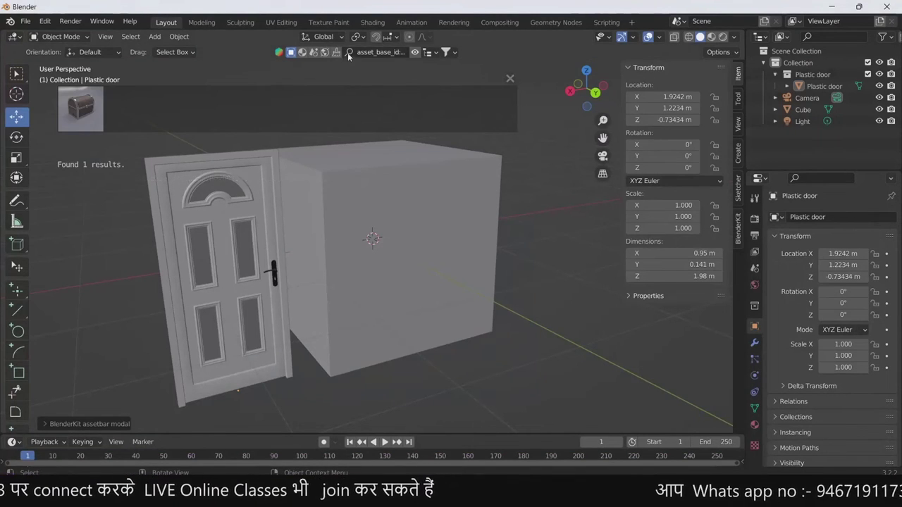
- Search BlenderKit by the chest's asset id and drag the decorative chest into the viewport
click(367, 53)
key(Return)
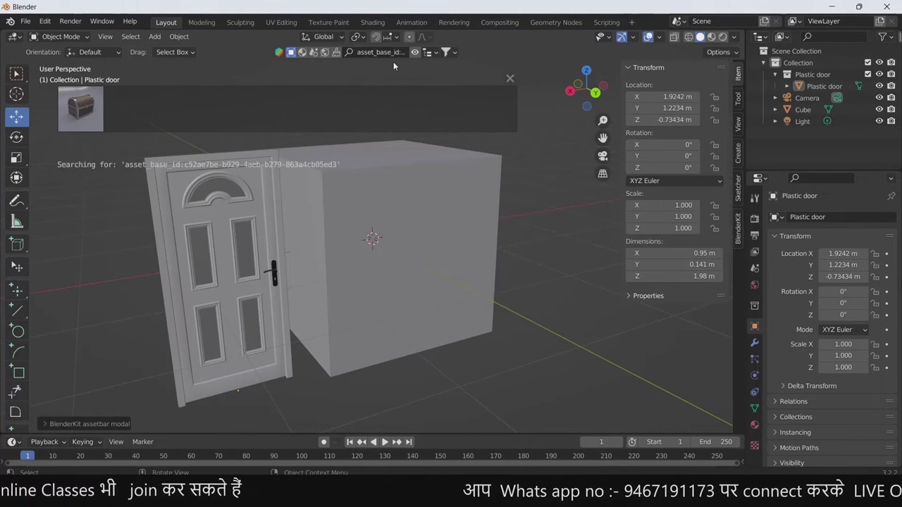
mouse_move(80, 109)
drag(88, 105, 376, 236)
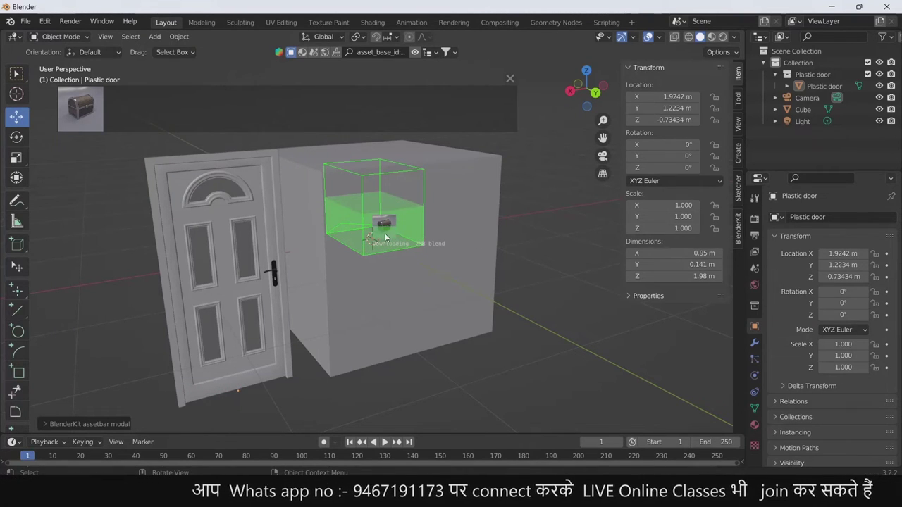
- Move the cube aside to X -3.3489 so the chest sits near the door
scroll(406, 254, up, 5)
scroll(408, 243, down, 2)
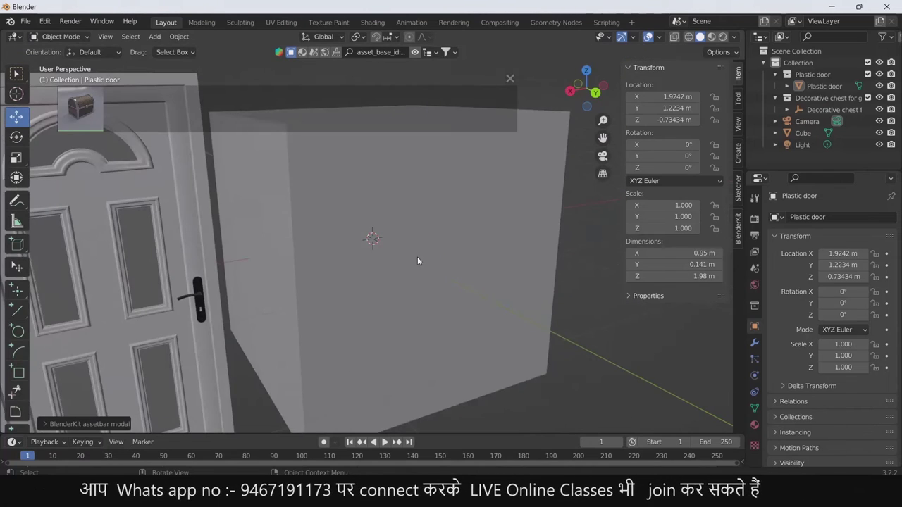
scroll(437, 264, down, 3)
middle_drag(447, 272, 376, 325)
click(412, 263)
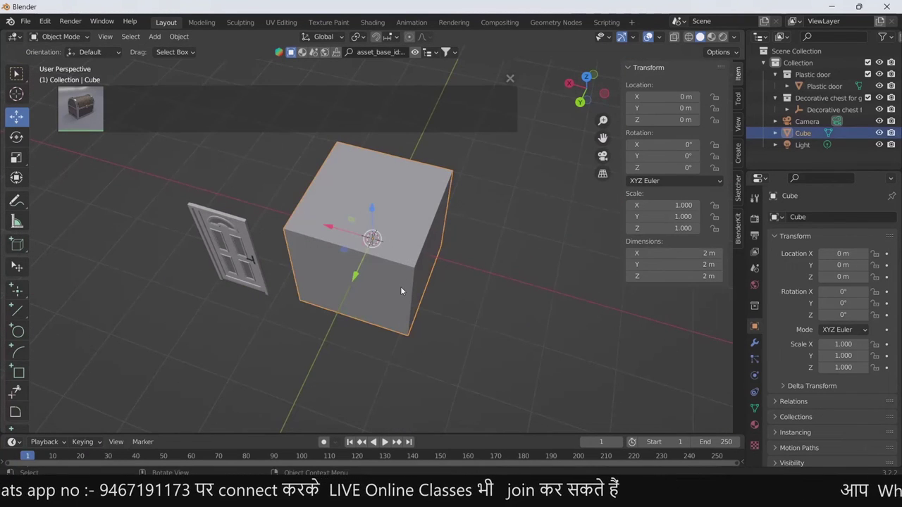
drag(400, 237, 564, 310)
click(350, 272)
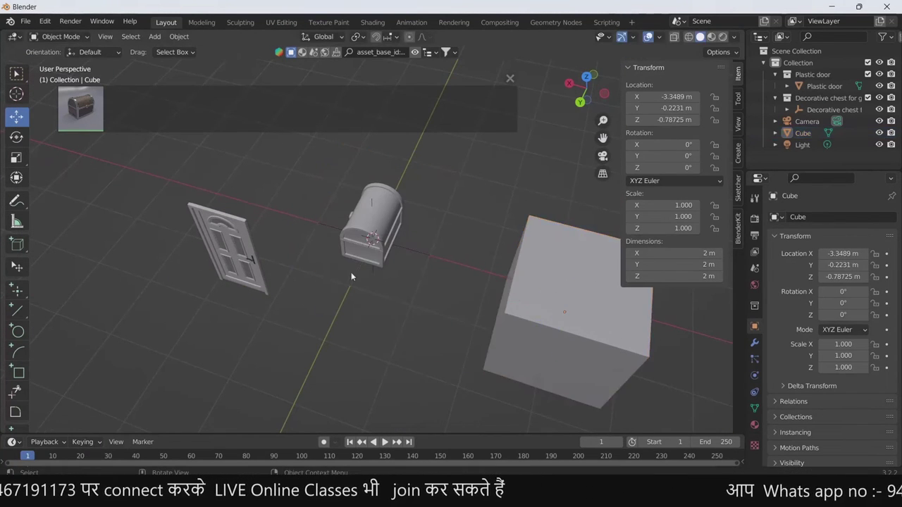
mouse_move(351, 272)
middle_down()
mouse_move(330, 260)
mouse_move(521, 252)
mouse_move(493, 252)
mouse_move(580, 143)
middle_up()
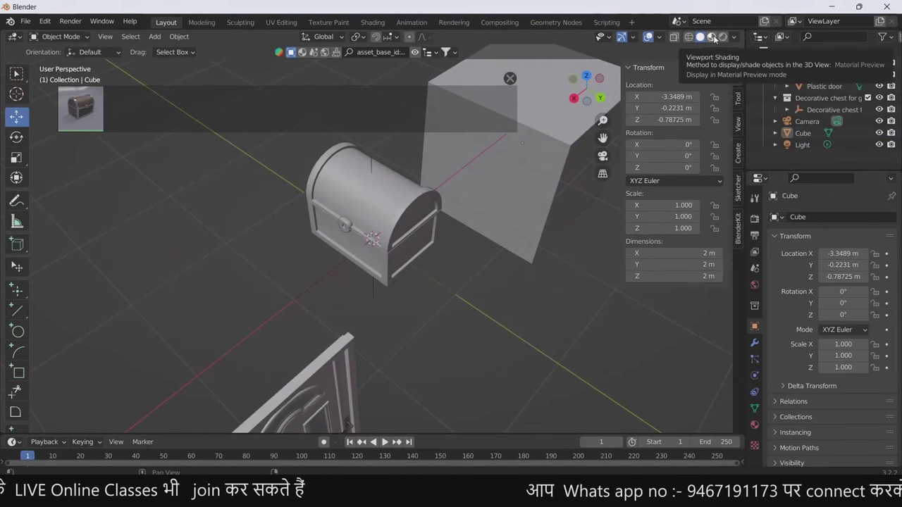
- Select the decorative chest, switch to Material Preview shading, and orbit to view its wood textures
click(385, 208)
scroll(386, 209, up, 3)
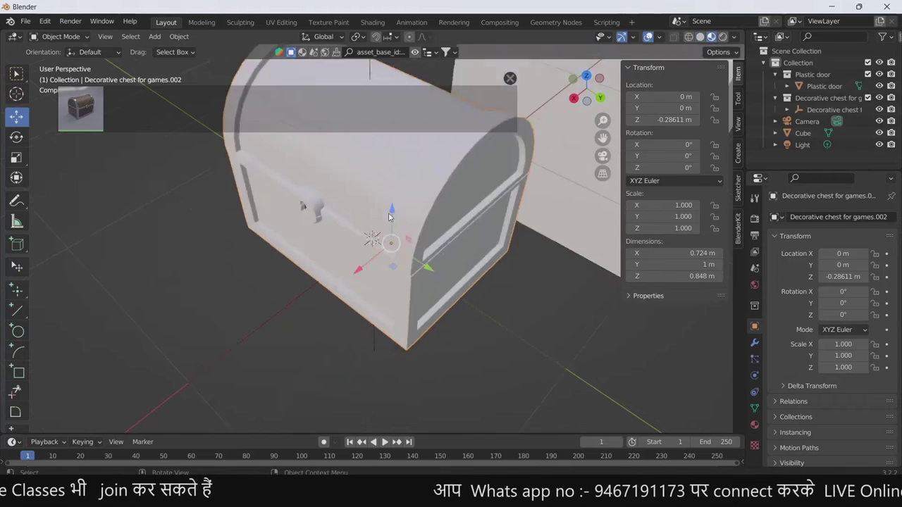
scroll(385, 209, down, 2)
scroll(385, 208, down, 2)
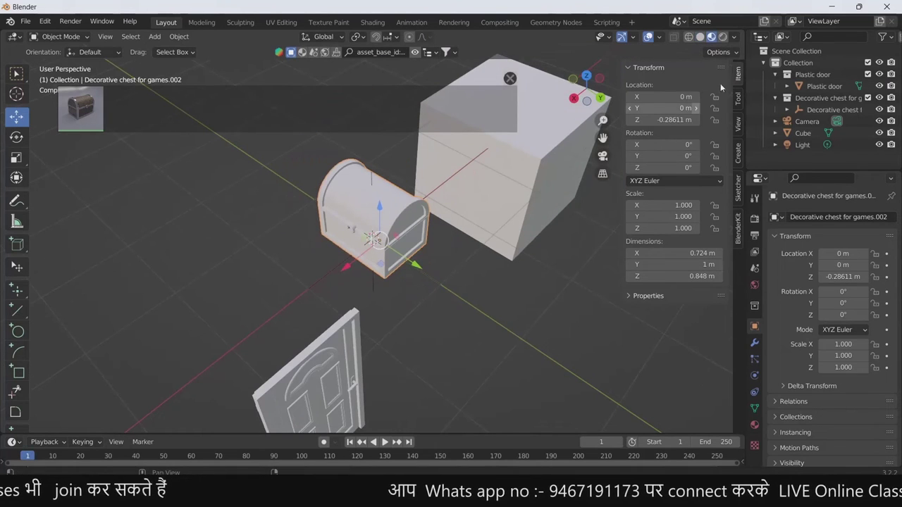
click(722, 38)
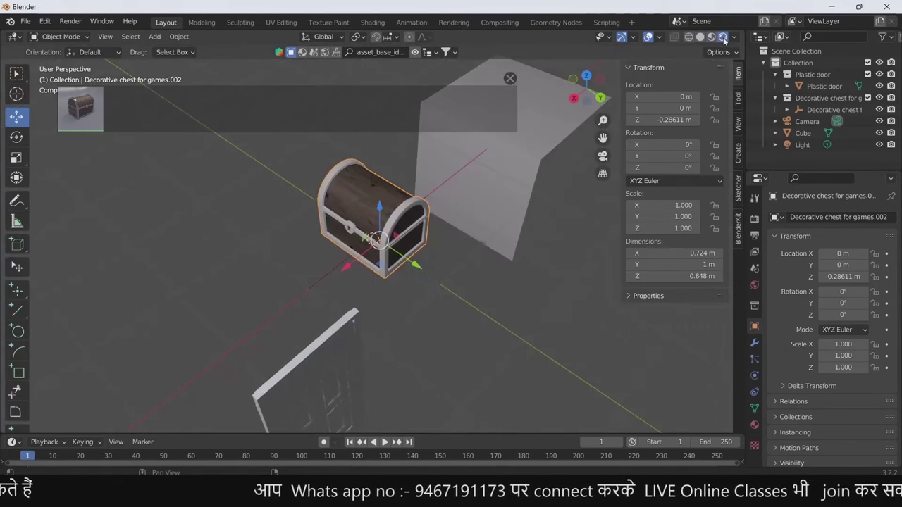
mouse_move(395, 259)
middle_down()
mouse_move(275, 221)
mouse_move(404, 186)
middle_up()
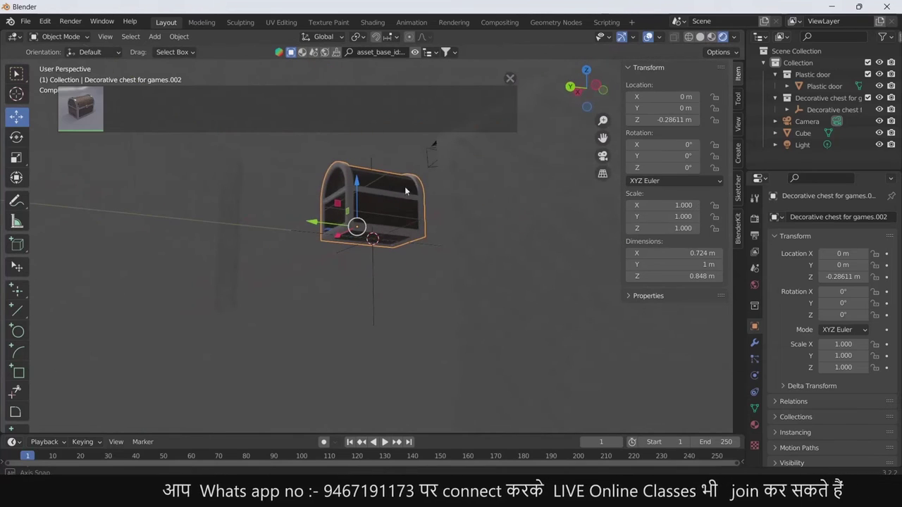
scroll(373, 235, up, 3)
mouse_move(401, 314)
middle_down()
mouse_move(372, 235)
mouse_move(495, 279)
mouse_move(468, 269)
mouse_move(579, 172)
mouse_move(432, 282)
mouse_move(431, 255)
middle_up()
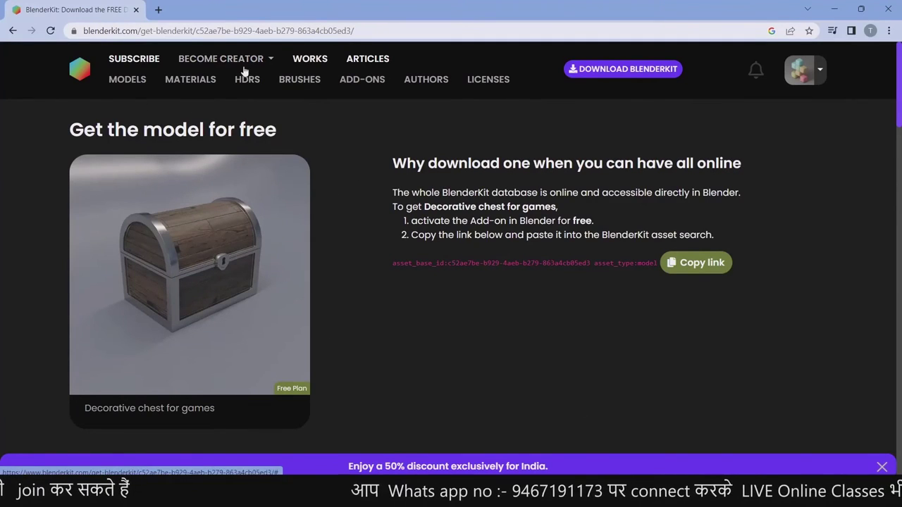
- Browse the Materials gallery (5083), then scroll down the HDRs gallery (754)
click(204, 79)
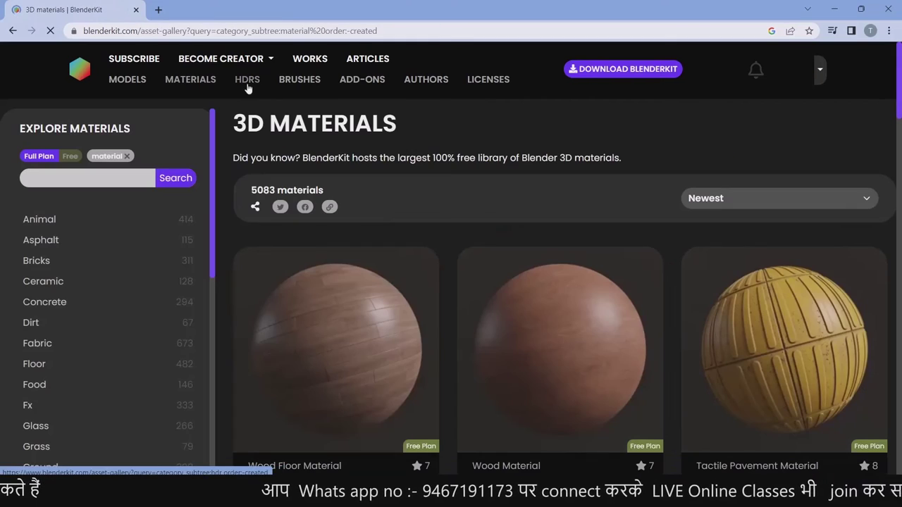
click(250, 79)
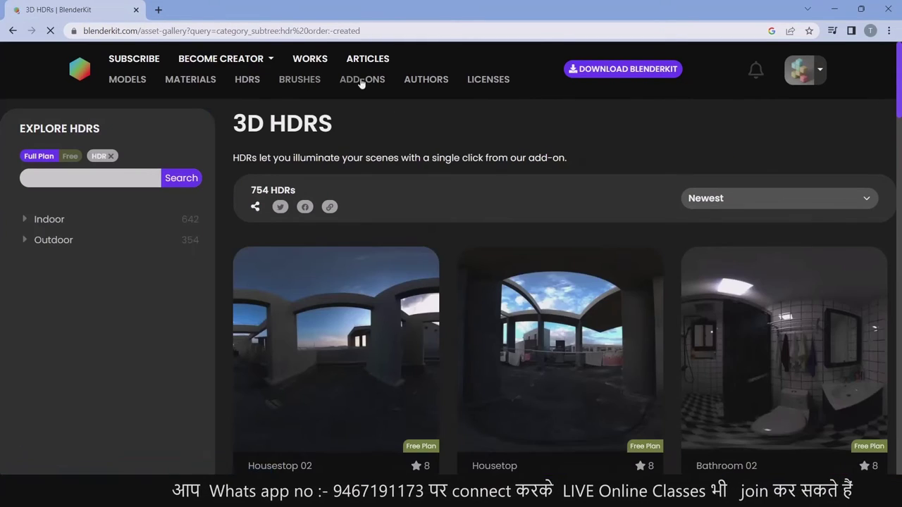
scroll(493, 222, down, 4)
scroll(525, 223, down, 3)
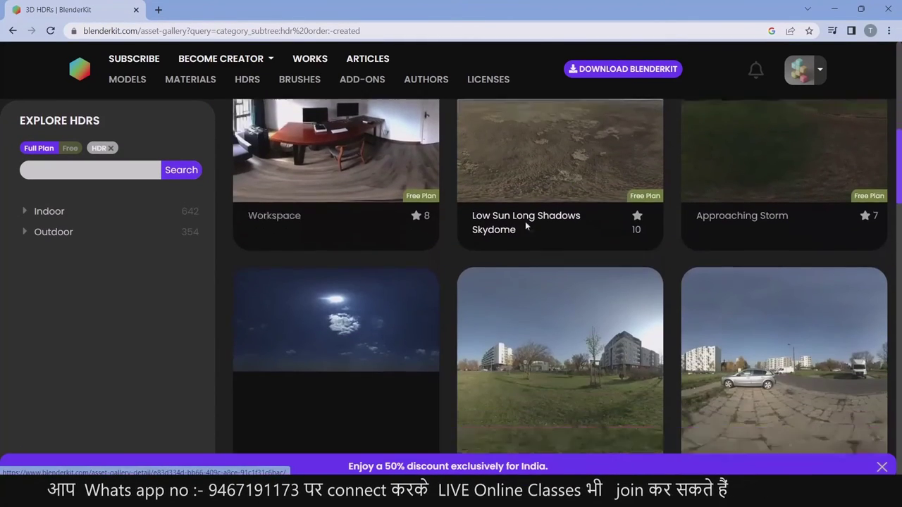
scroll(525, 223, down, 3)
scroll(526, 226, down, 2)
- Filter the HDR list to Free, then return to the 3D Models gallery (14874 models)
scroll(526, 226, up, 3)
scroll(526, 225, up, 4)
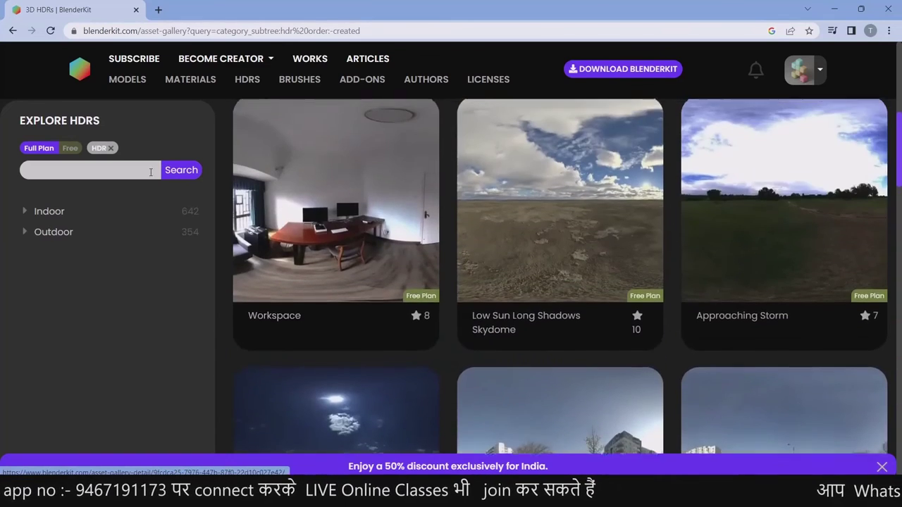
scroll(526, 225, up, 4)
click(77, 150)
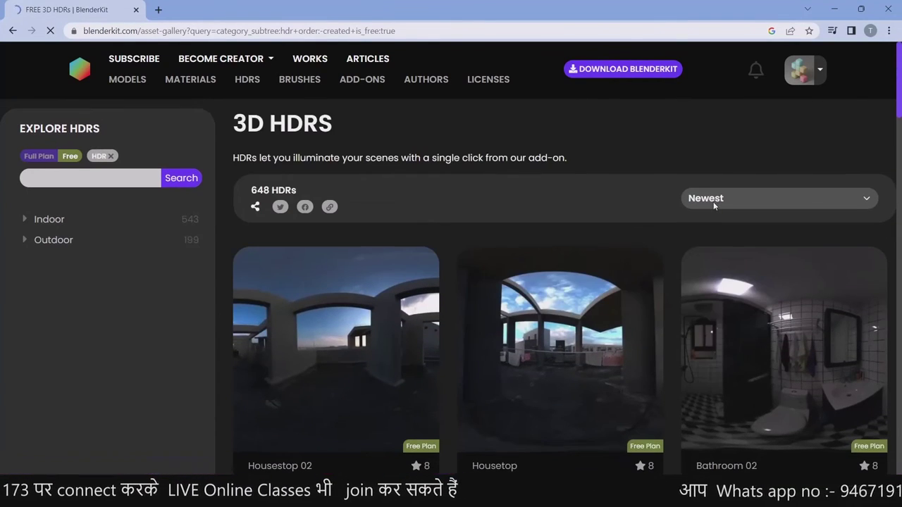
click(126, 81)
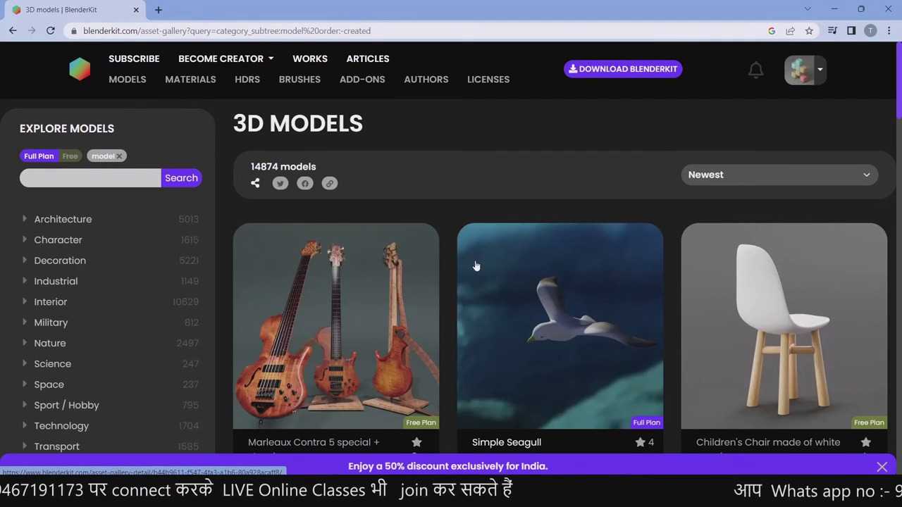
- Expand the Character category and its Anatomy subcategory, then collapse Character again
scroll(508, 320, down, 1)
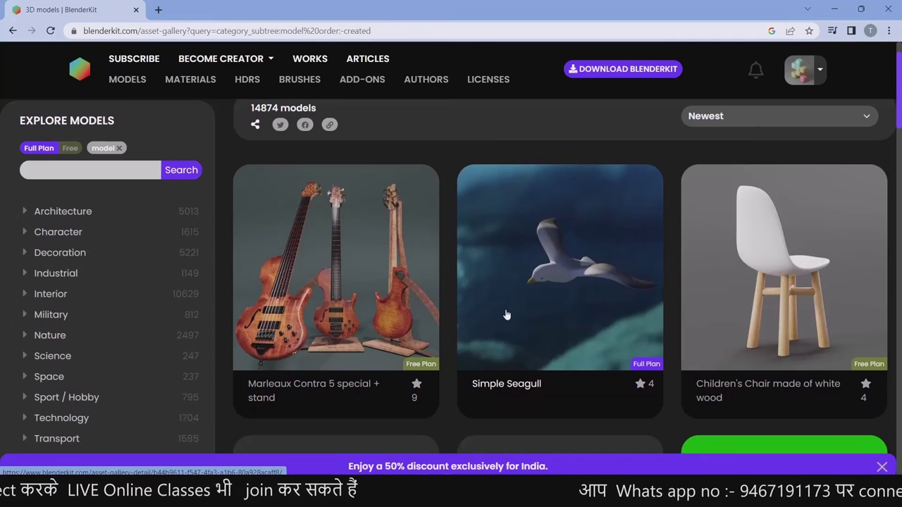
scroll(458, 300, up, 1)
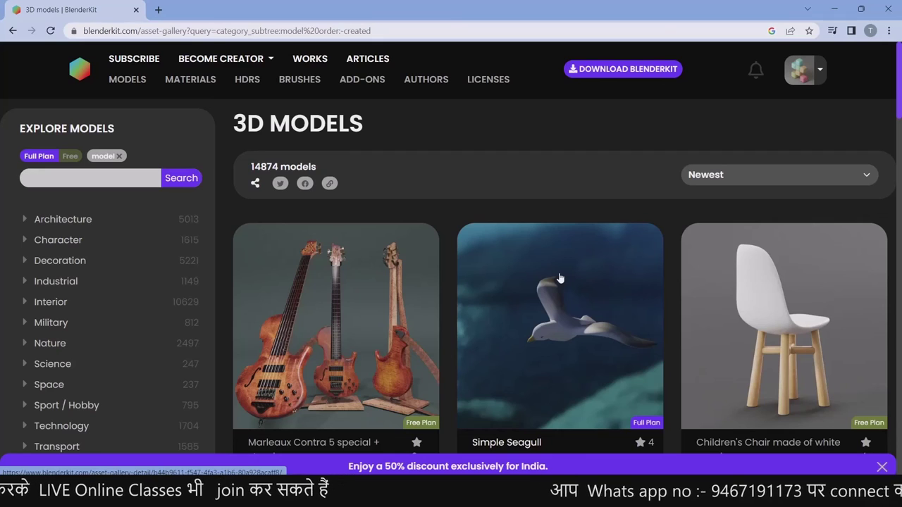
click(40, 242)
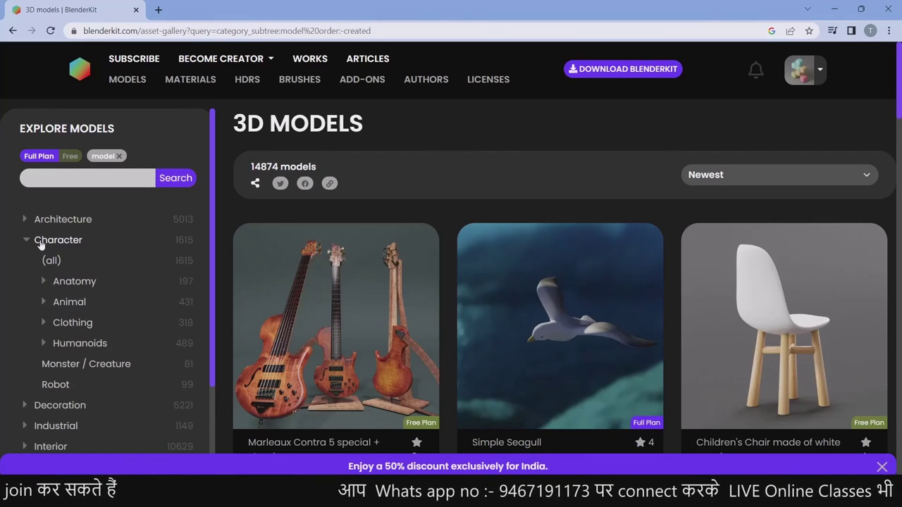
click(59, 280)
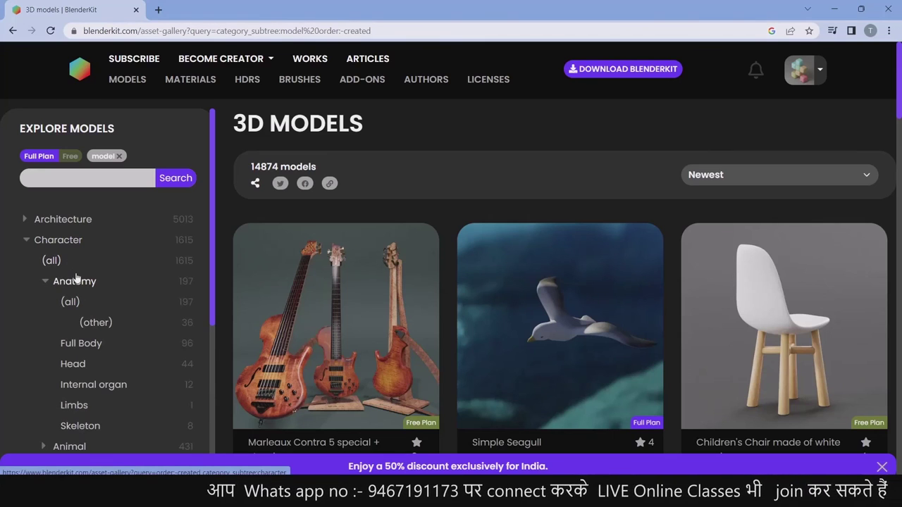
click(60, 240)
- Filter the models grid to Free only, leaving 6413 models sorted by newest
scroll(543, 266, down, 3)
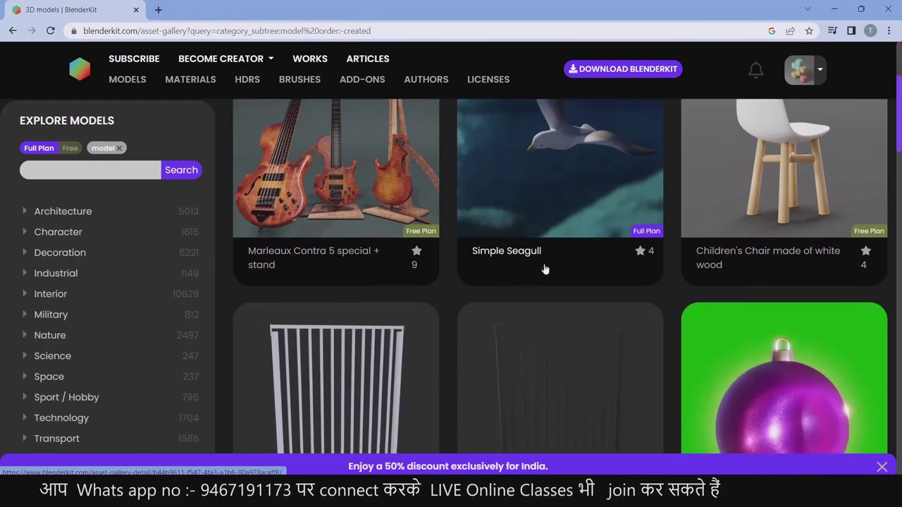
scroll(547, 268, down, 4)
scroll(547, 267, down, 4)
scroll(547, 268, up, 5)
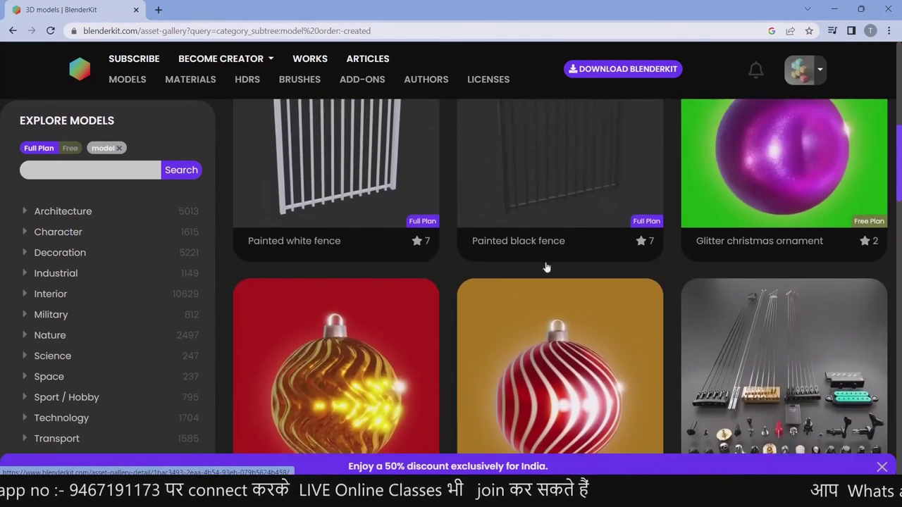
click(69, 148)
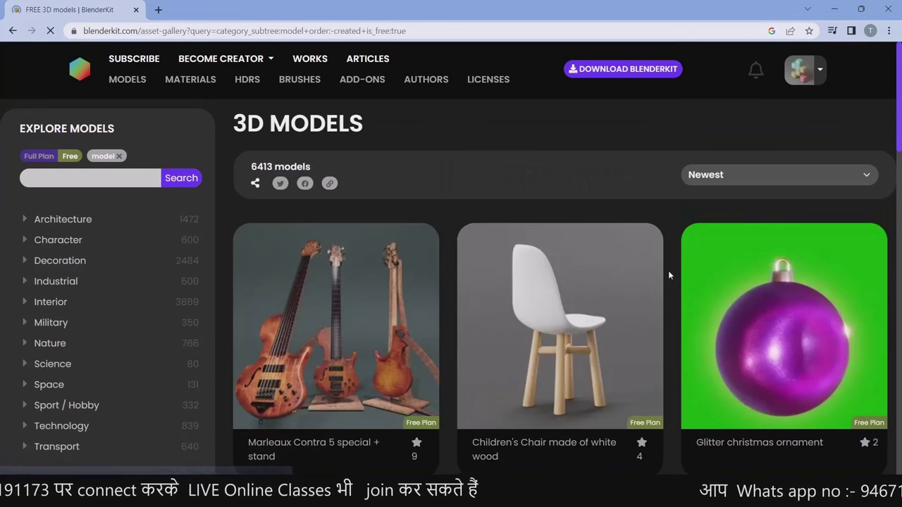